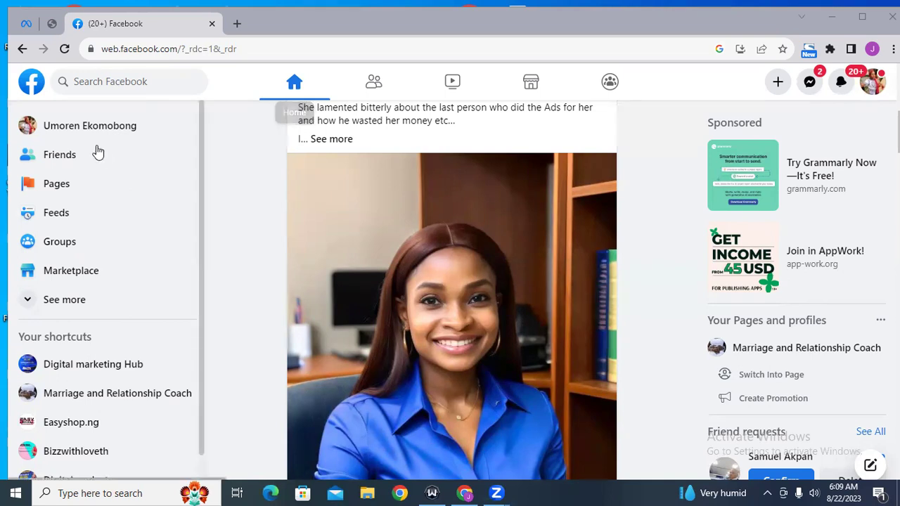
Step: Open the account's own profile page and look over its intro, photos and recent posts
click(117, 129)
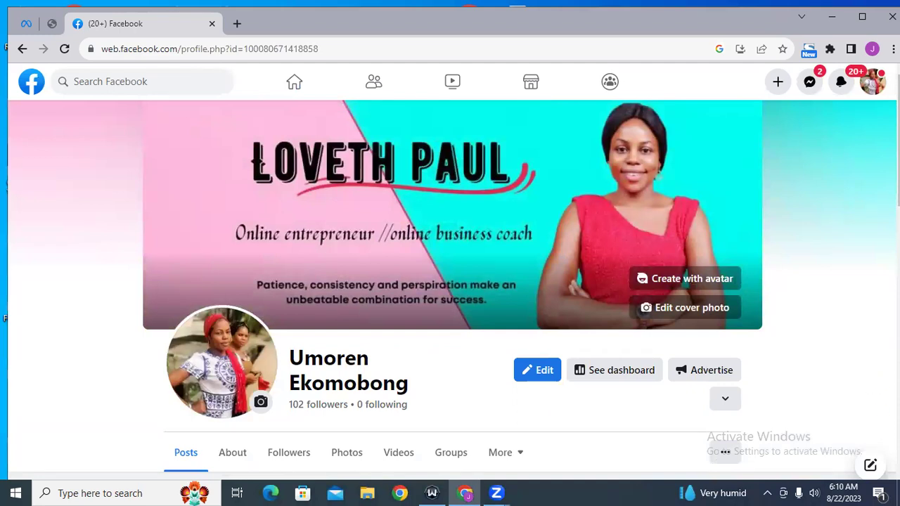
scroll(450, 281, down, 5)
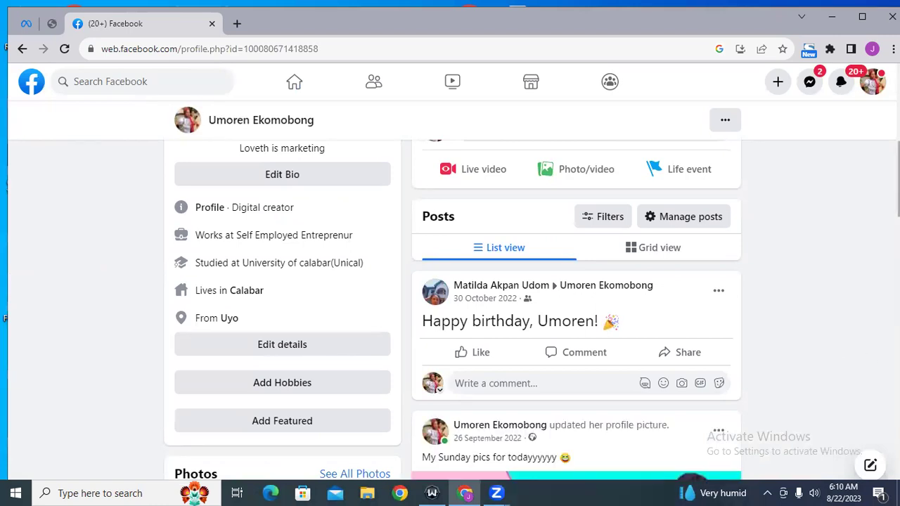
scroll(449, 309, down, 5)
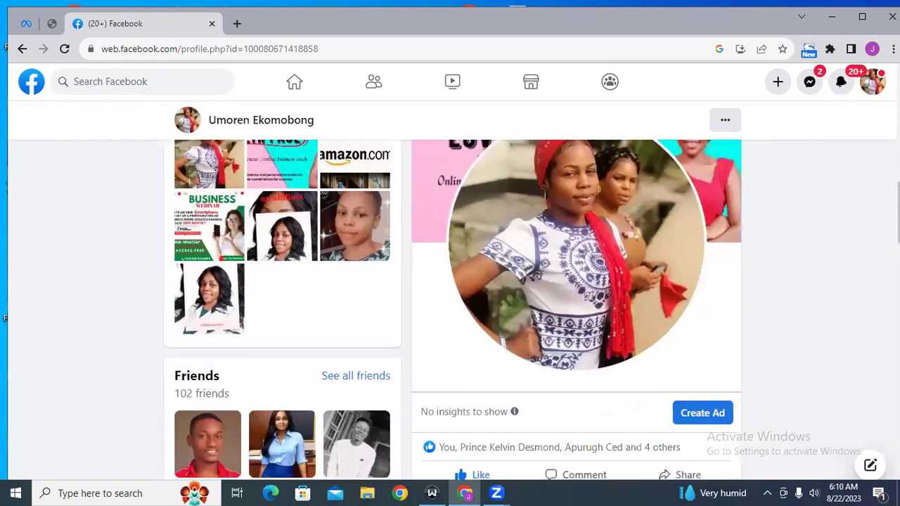
scroll(449, 309, up, 8)
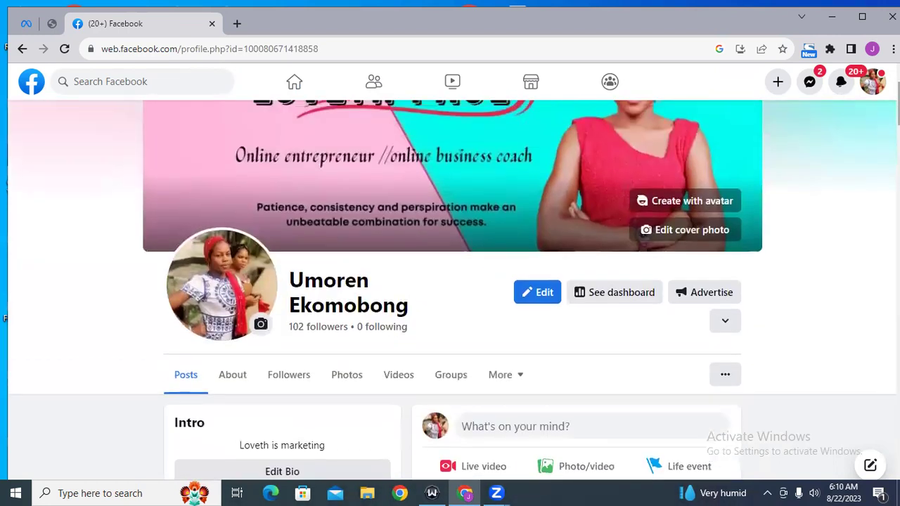
scroll(450, 288, down, 5)
scroll(449, 288, down, 1)
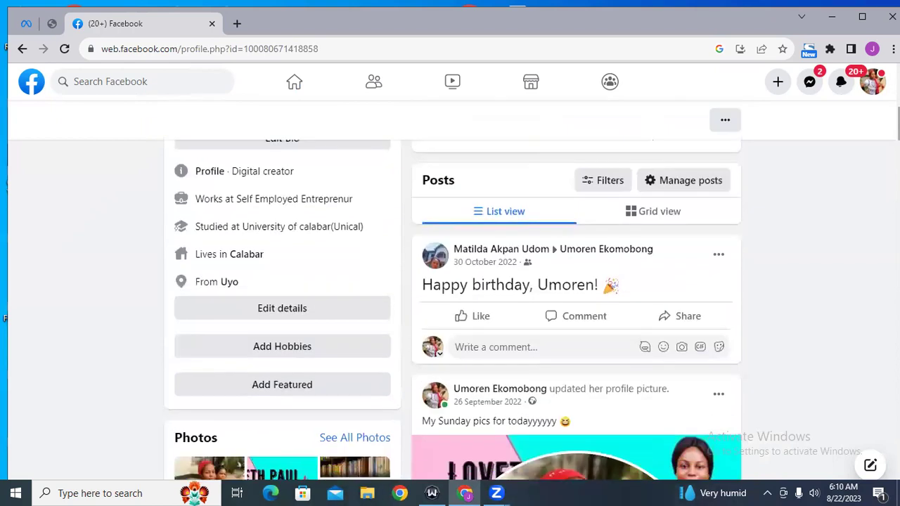
scroll(450, 288, up, 5)
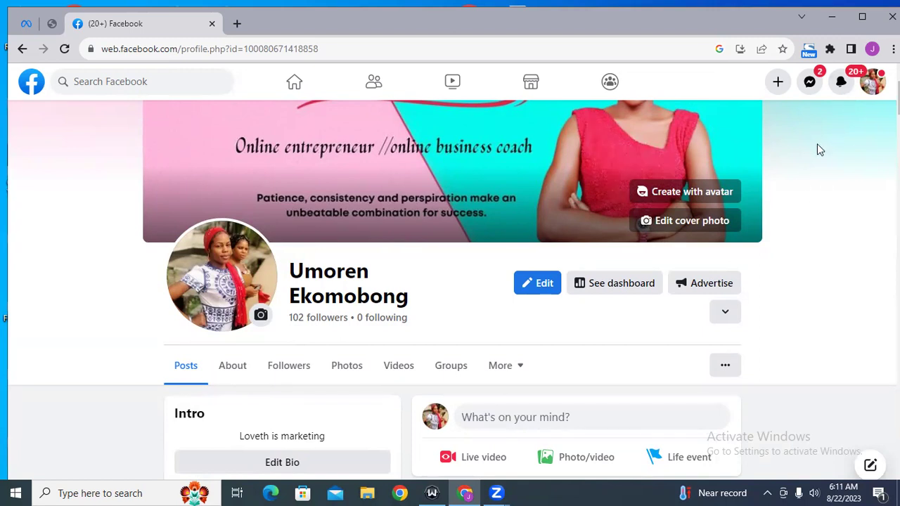
Step: Check the account menu and the profile's additional options for the professional mode setting, leaving both unchanged
click(871, 84)
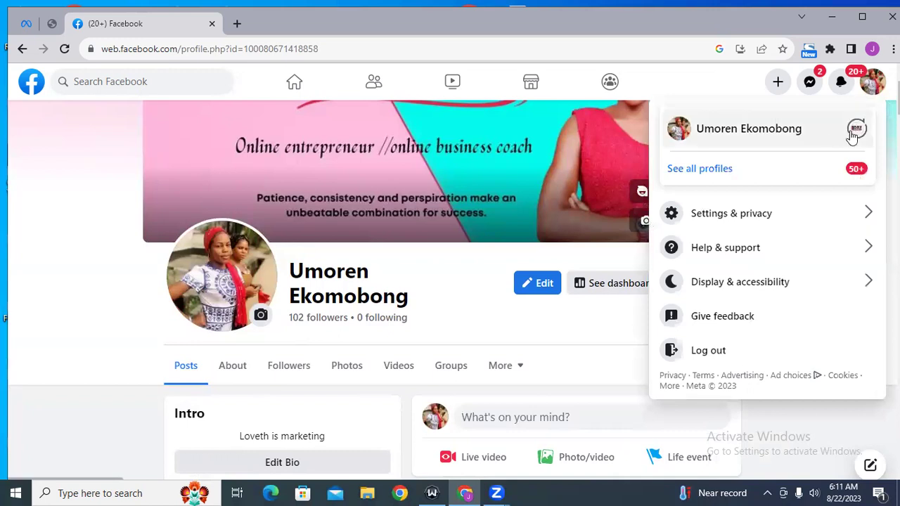
click(783, 429)
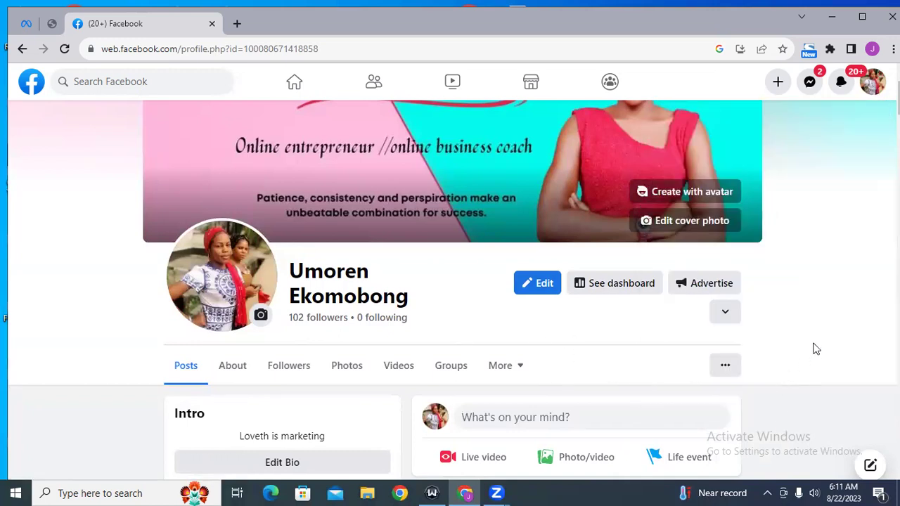
click(724, 368)
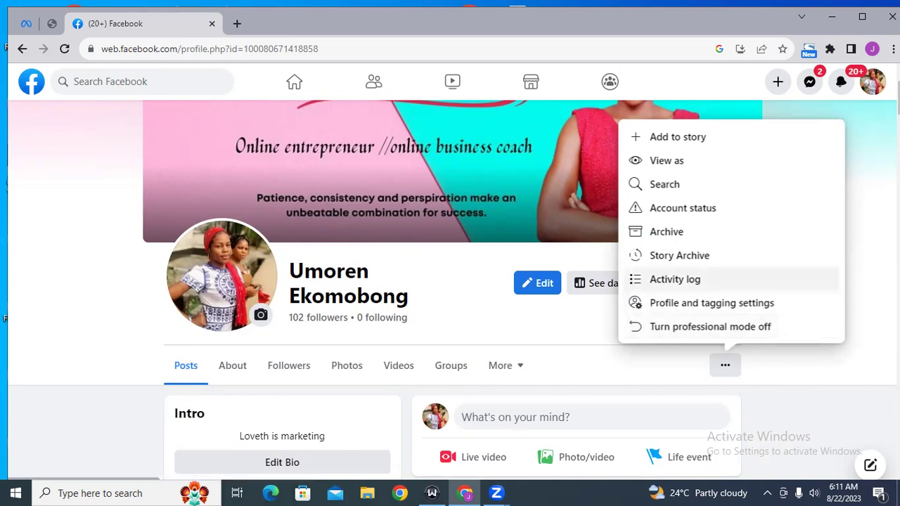
key(Escape)
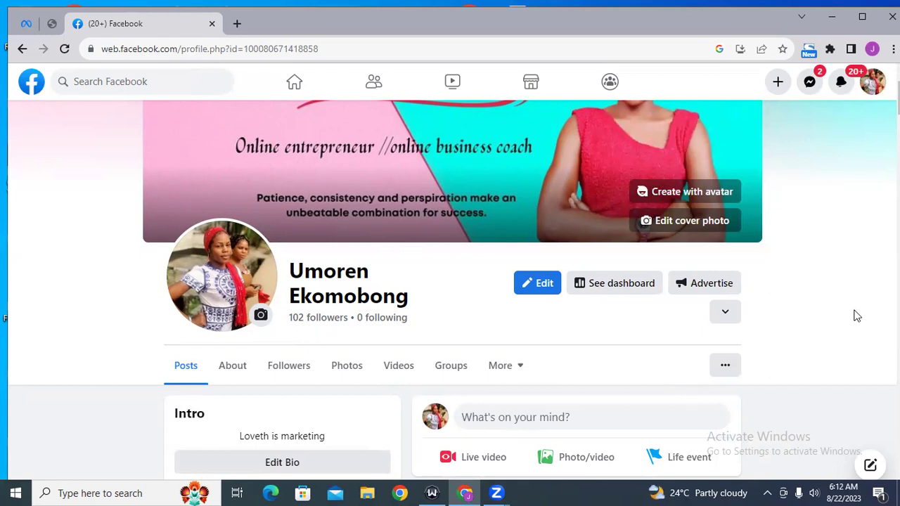
Step: Examine the insights, ad and boost options beneath the profile's posts, from the newest to May 2022
scroll(450, 281, down, 3)
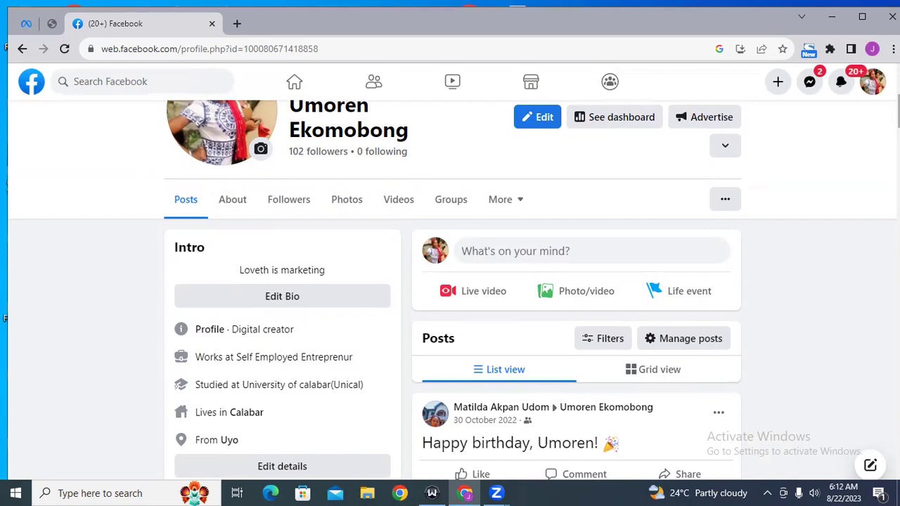
scroll(450, 281, down, 9)
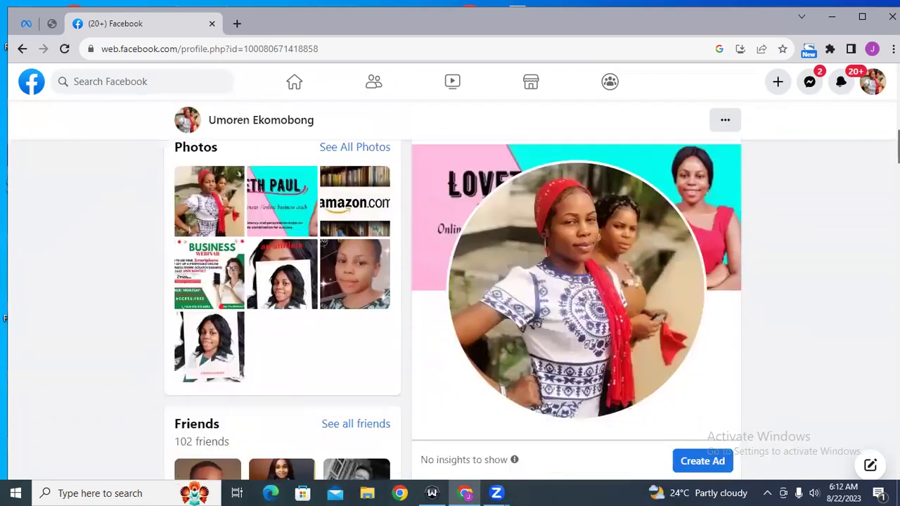
scroll(450, 309, up, 1)
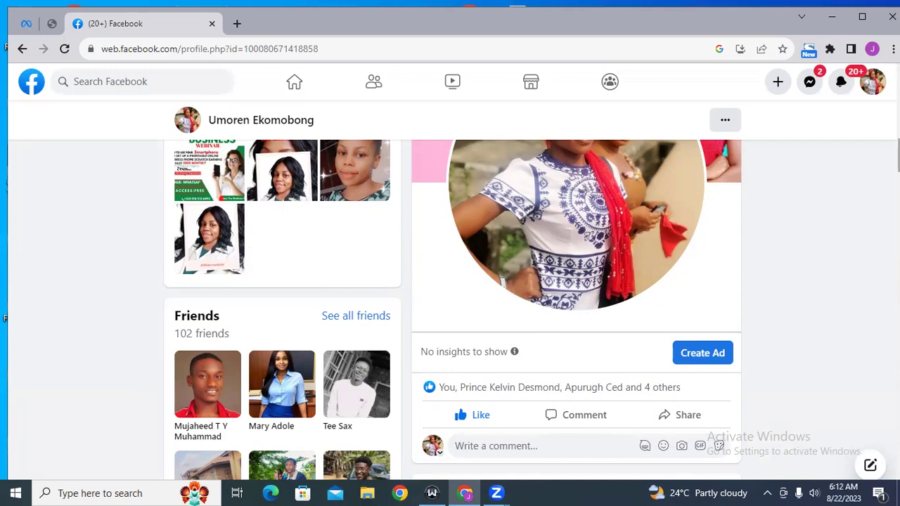
scroll(450, 281, down, 6)
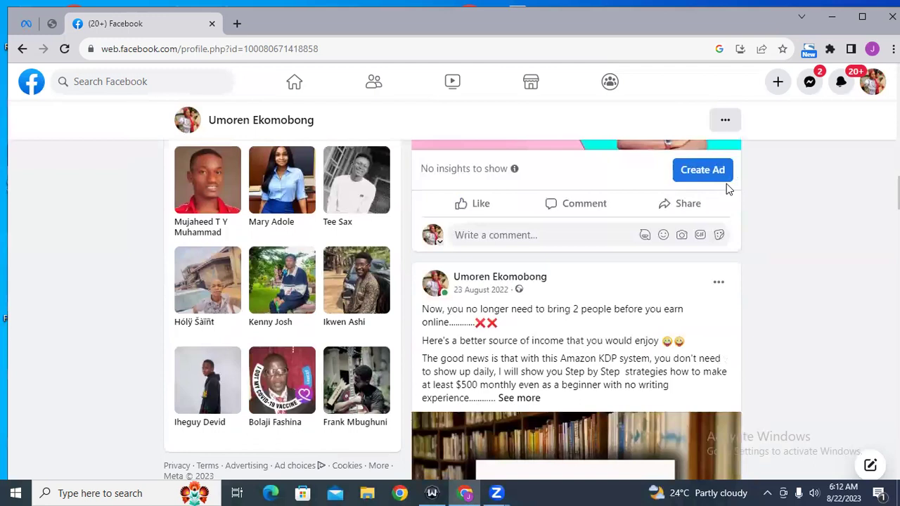
scroll(702, 172, down, 4)
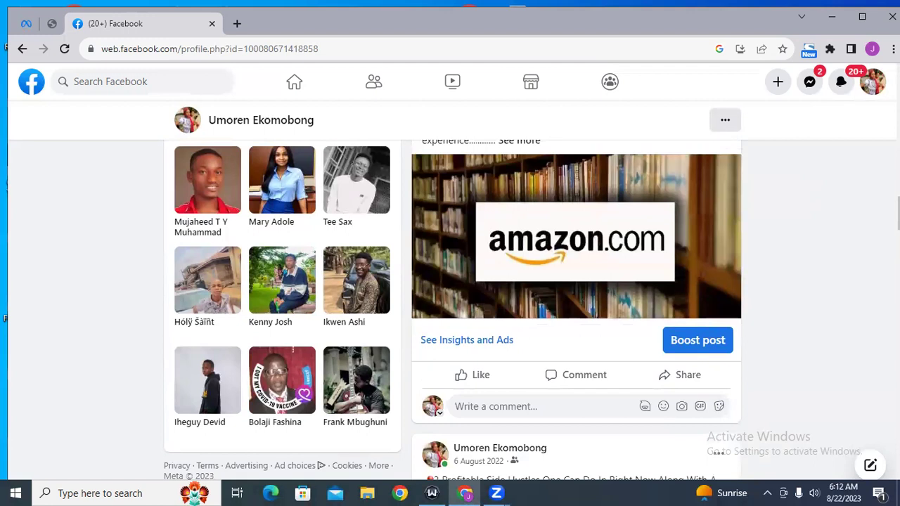
scroll(576, 309, down, 4)
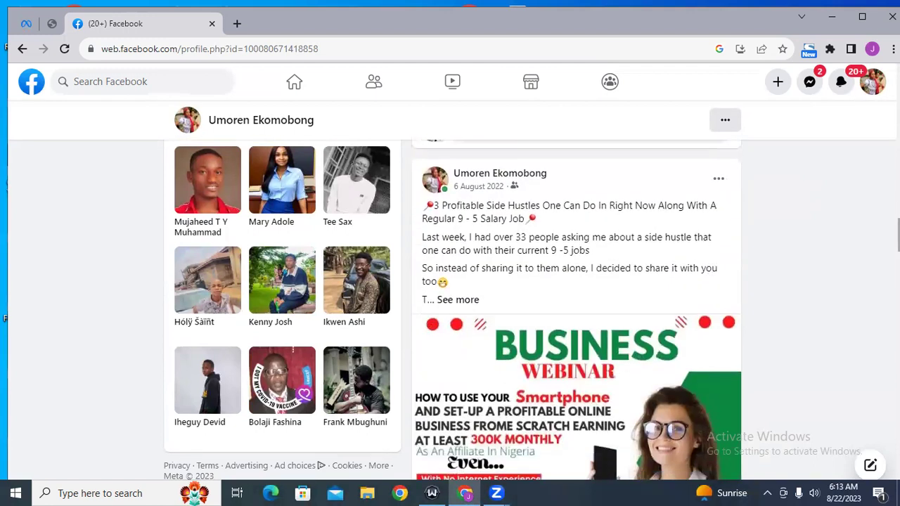
scroll(576, 310, down, 5)
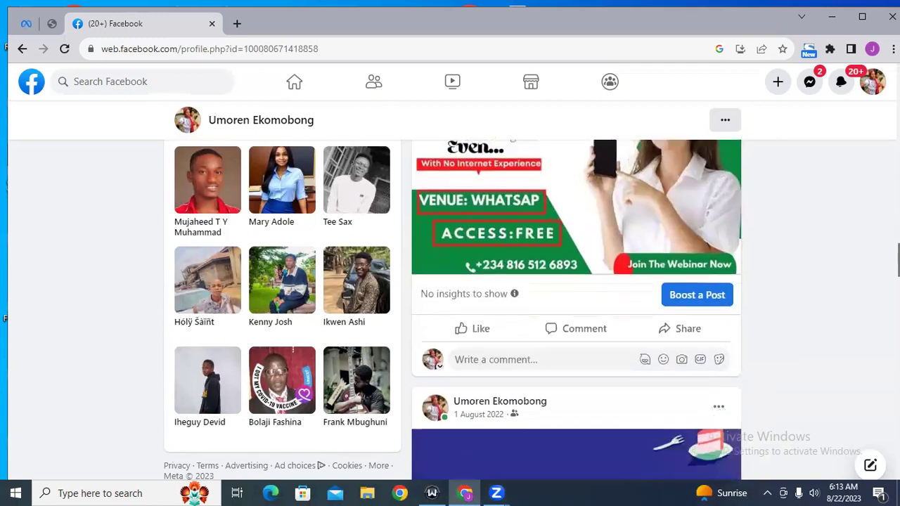
scroll(576, 309, down, 8)
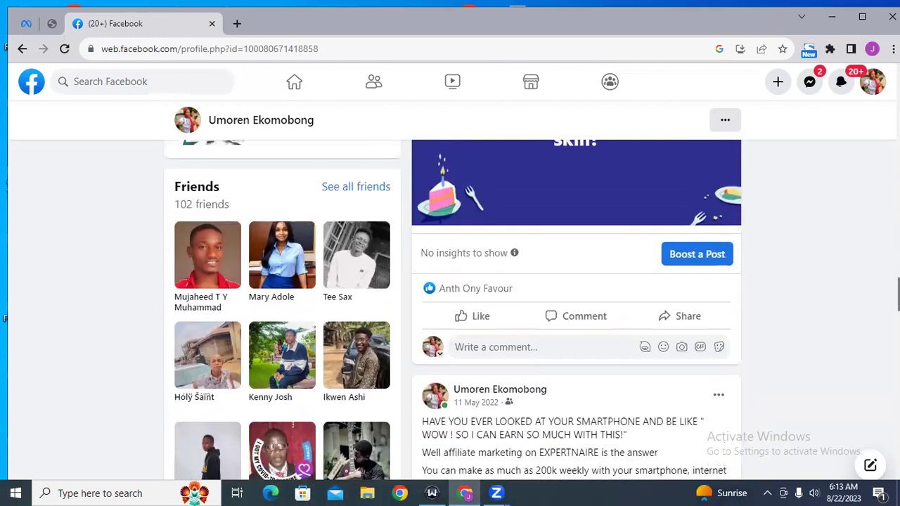
scroll(576, 310, up, 6)
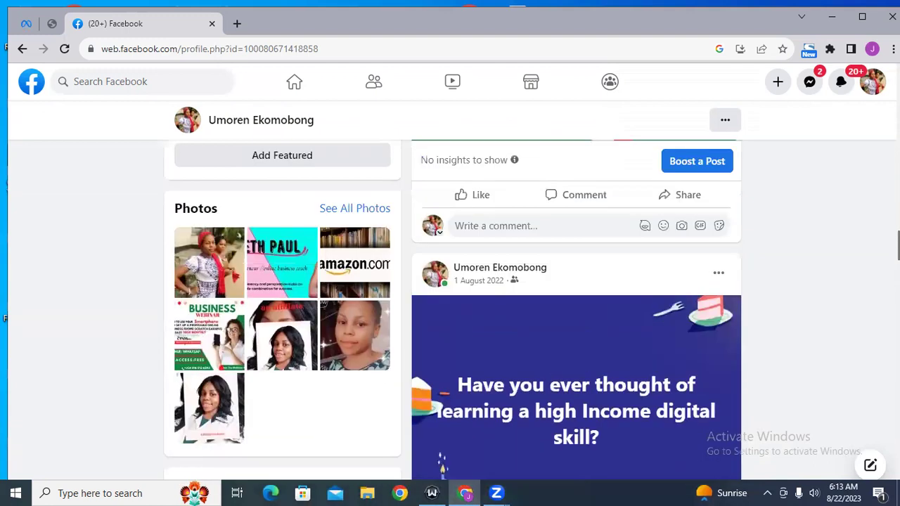
Step: Read the insights information on the 6 August 2022 Business Webinar post and close it
scroll(576, 310, up, 3)
scroll(576, 309, down, 2)
scroll(453, 317, up, 5)
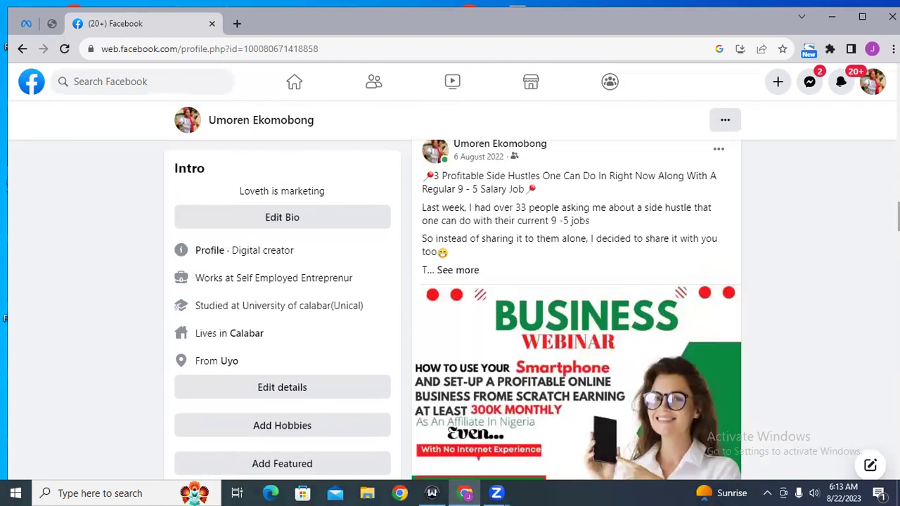
scroll(453, 317, down, 4)
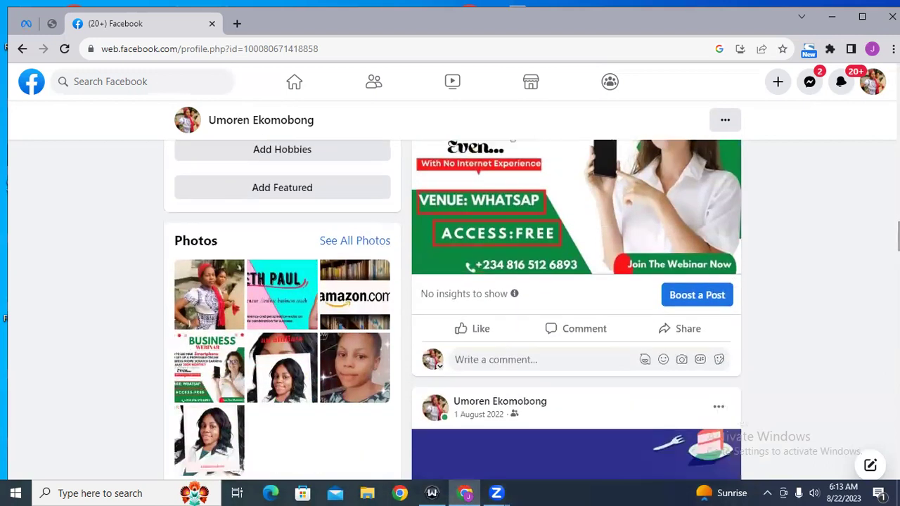
click(514, 294)
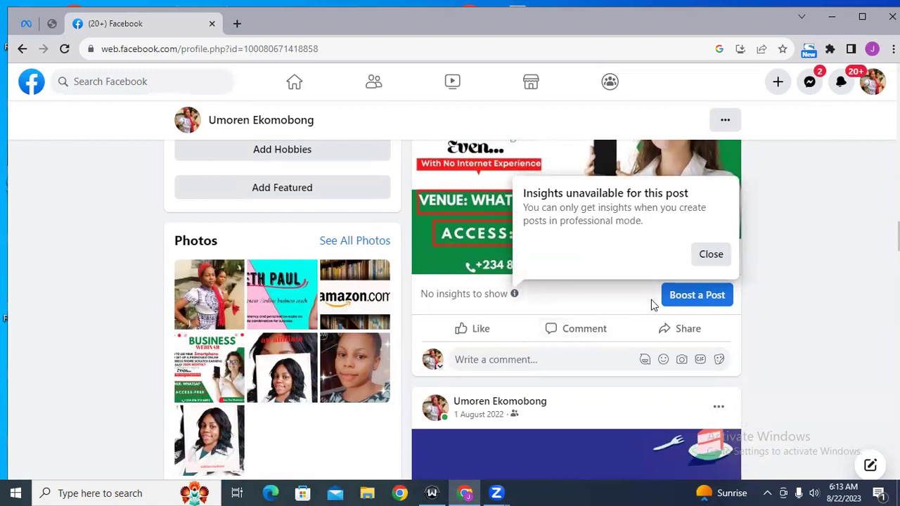
click(711, 254)
Step: Compare the Amazon post's insights and boost options with the Business Webinar post's, rereading the latter's insights information
scroll(576, 309, up, 5)
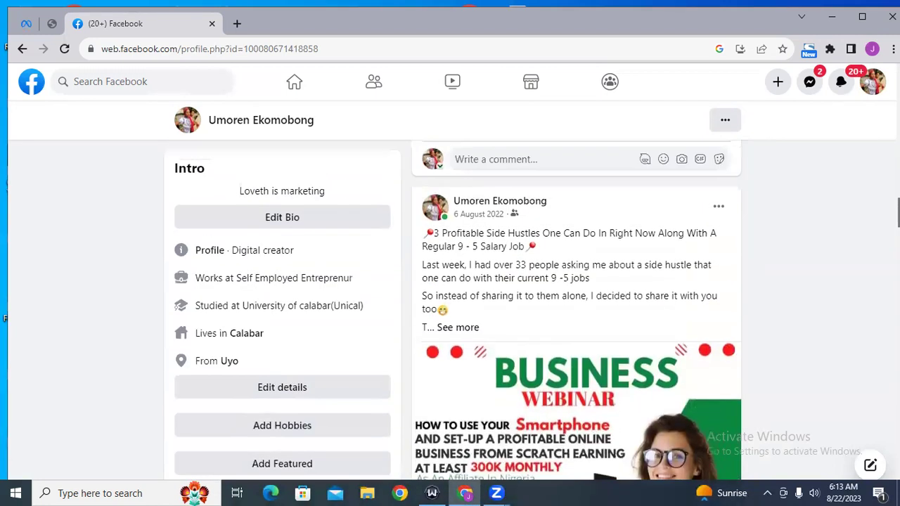
scroll(577, 309, up, 1)
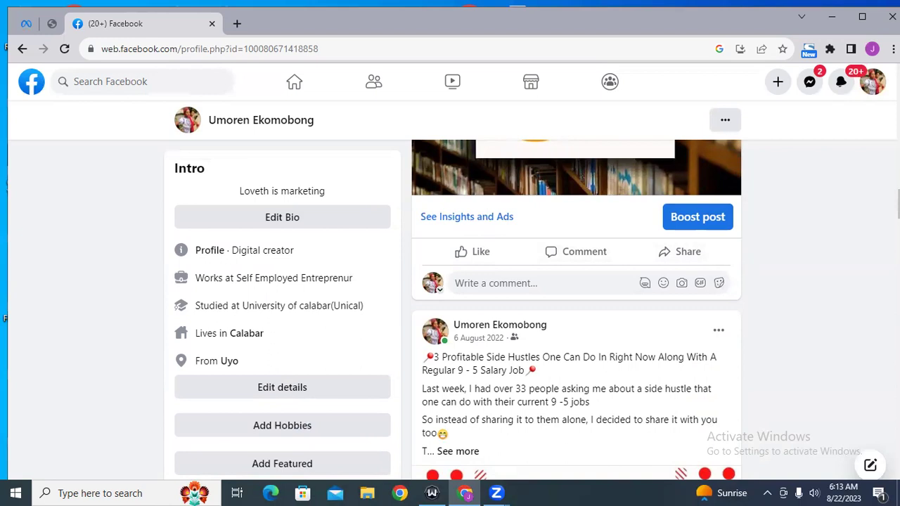
scroll(523, 309, down, 6)
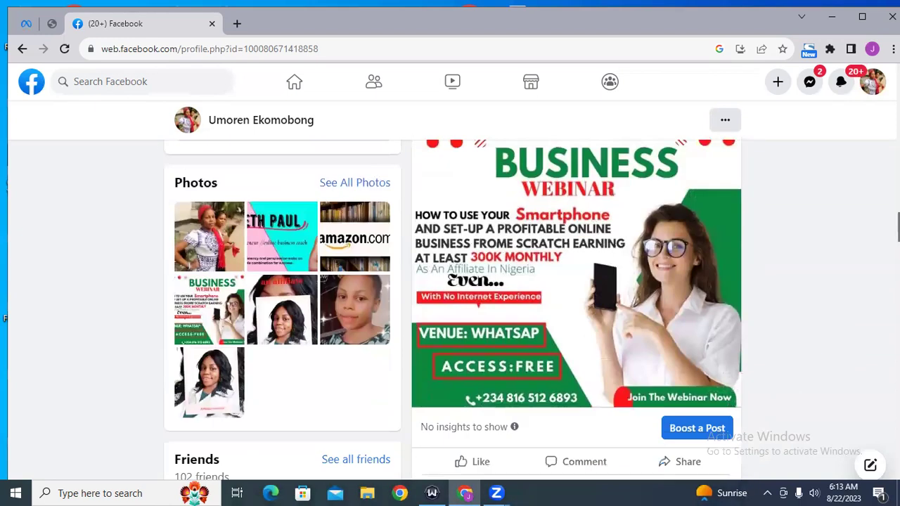
scroll(696, 182, down, 1)
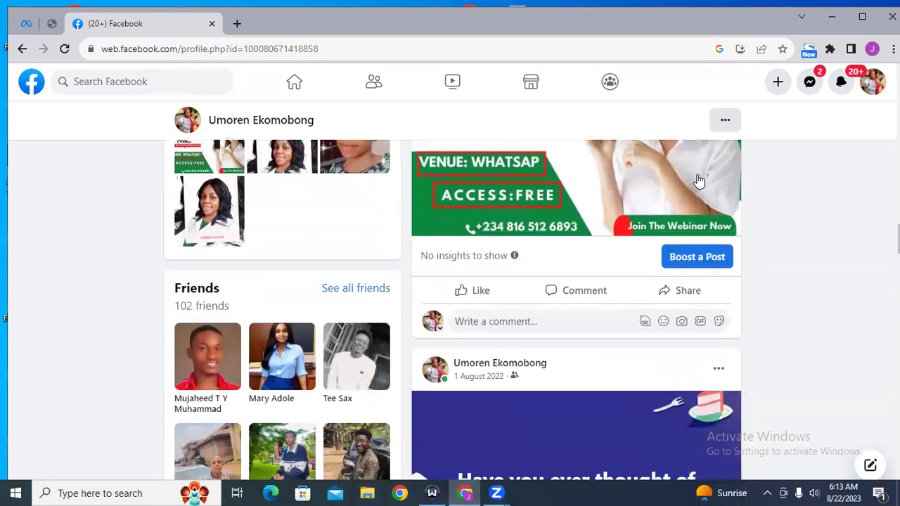
click(515, 257)
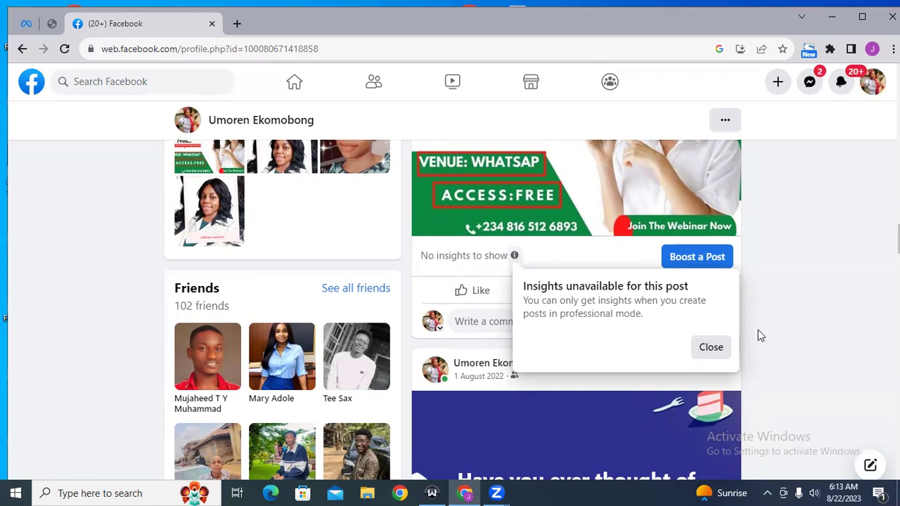
click(848, 302)
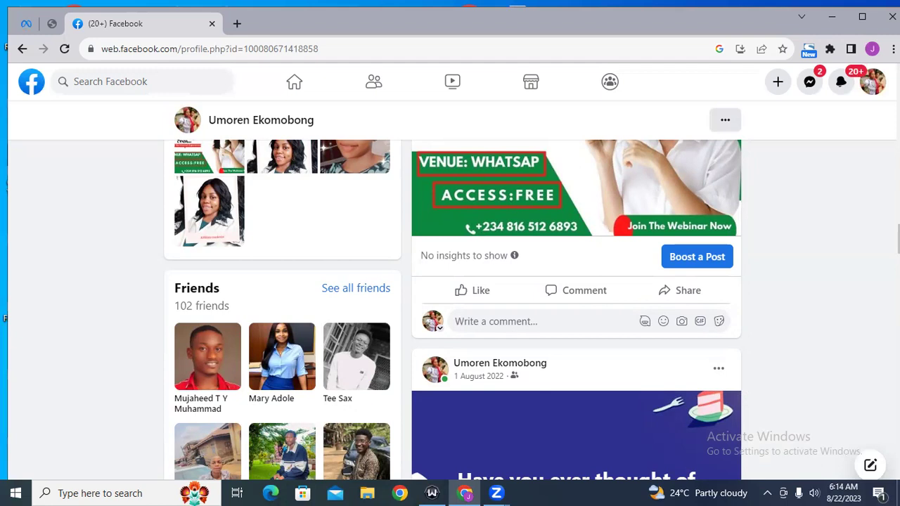
Step: Open the boost dialog for the Business Webinar post, review its audience requirement and close it
scroll(450, 309, up, 8)
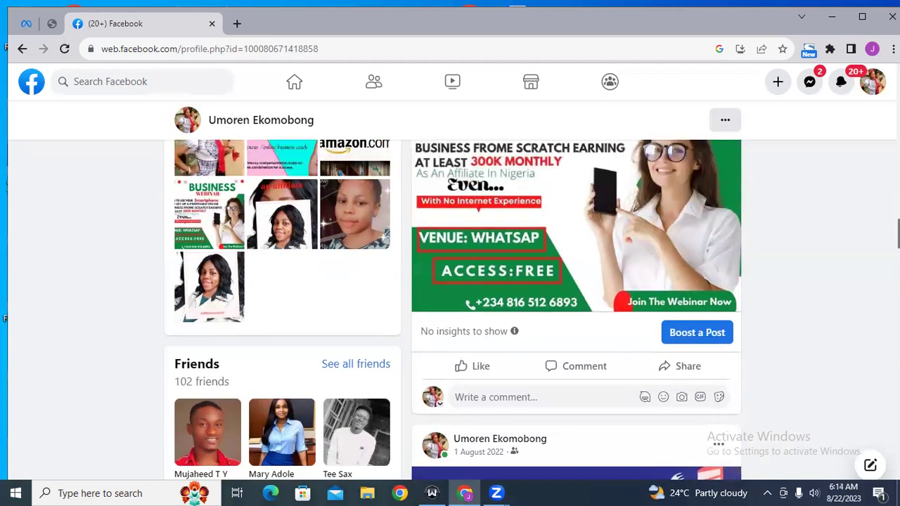
scroll(453, 312, down, 1)
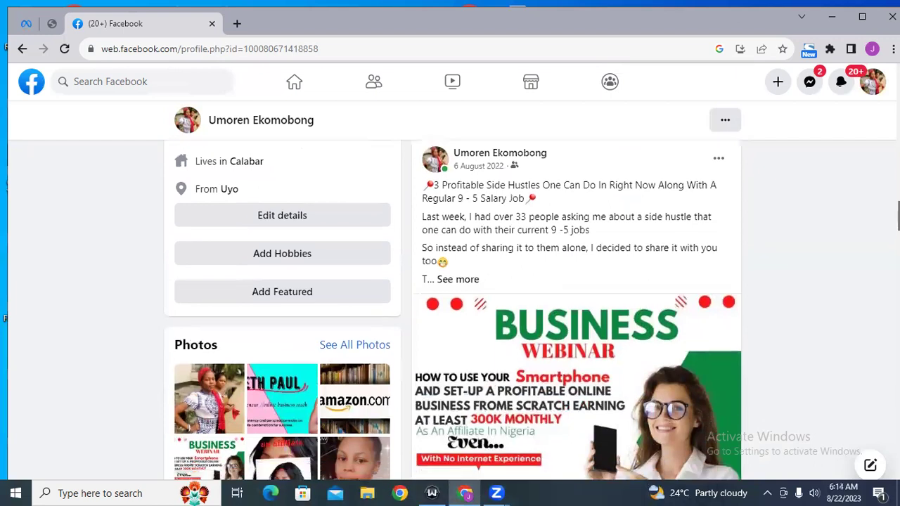
scroll(453, 312, up, 1)
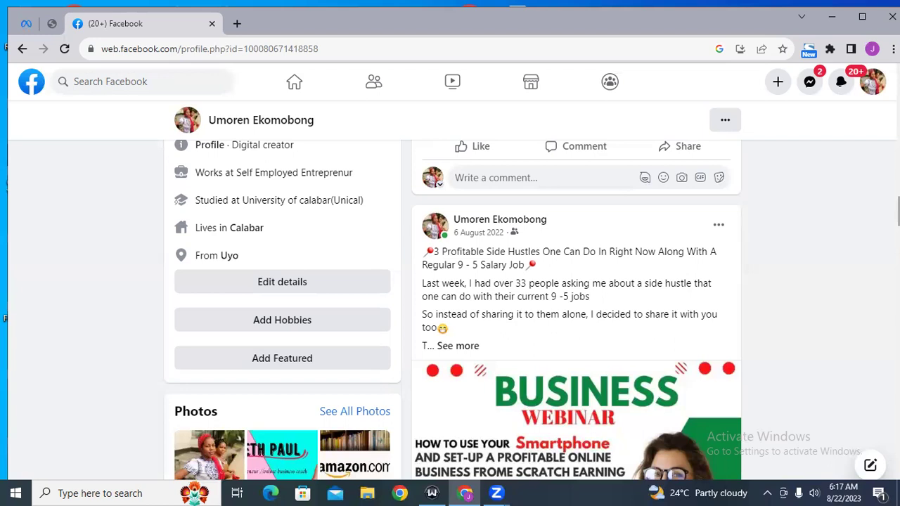
scroll(454, 309, down, 6)
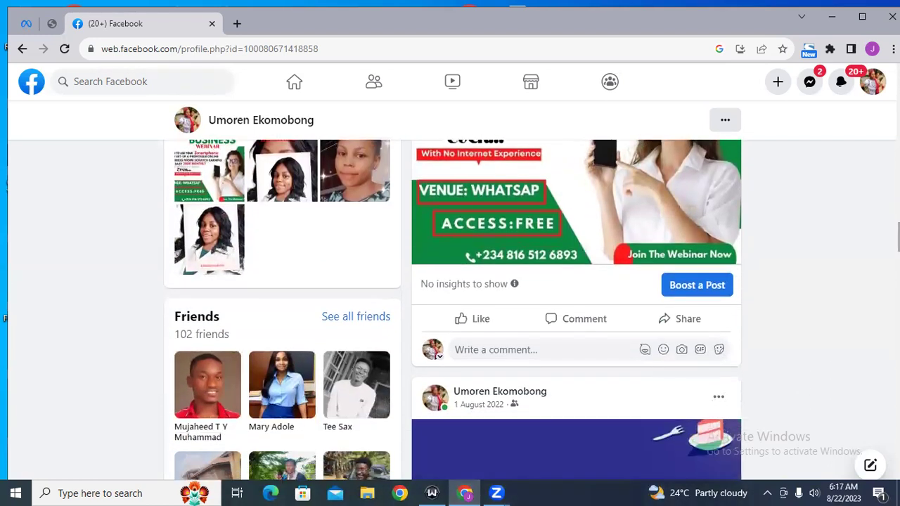
click(708, 288)
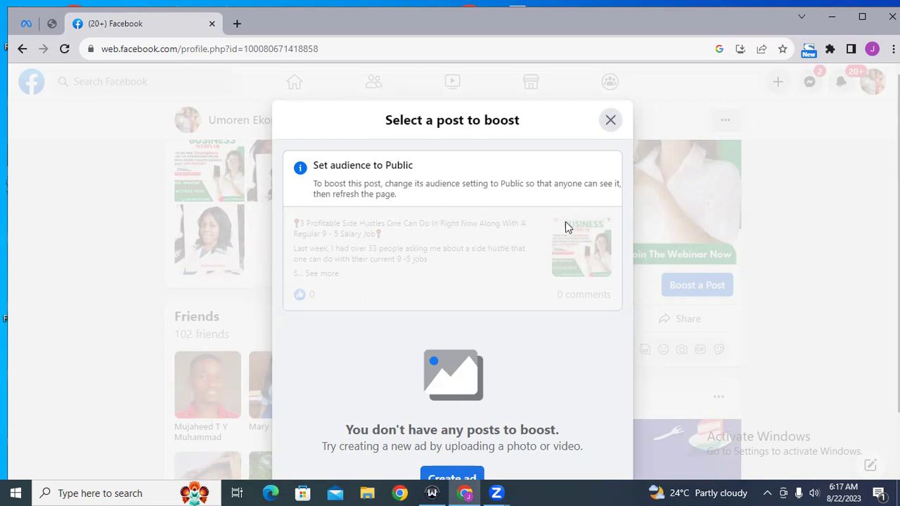
click(610, 121)
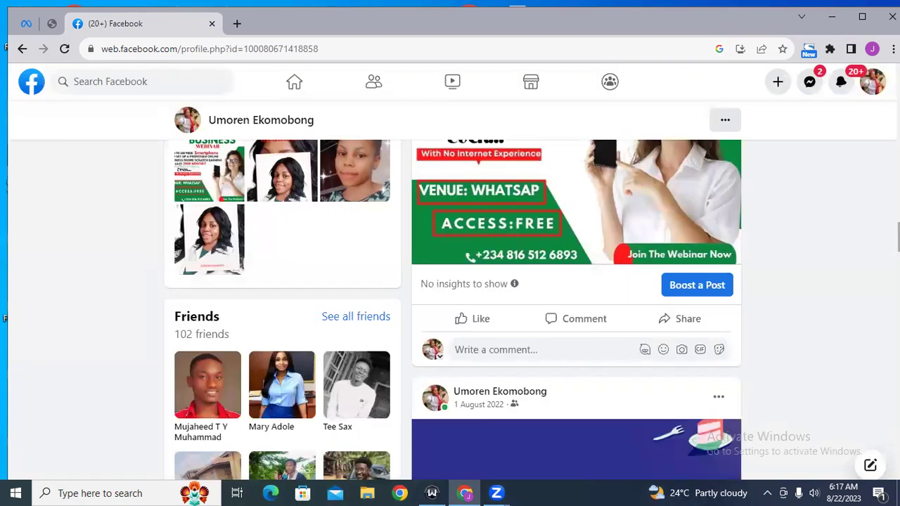
scroll(453, 310, up, 5)
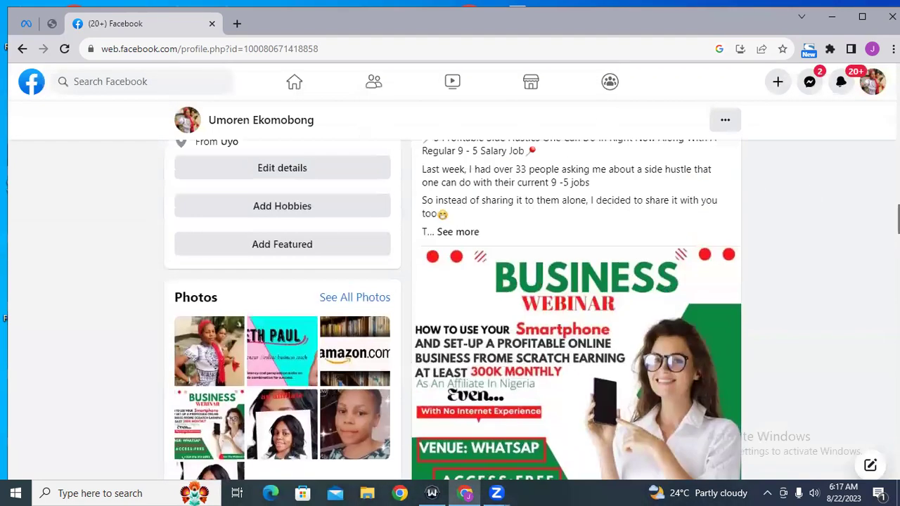
Step: Set the audience of the 6 August 2022 Business Webinar post to Public
scroll(453, 309, up, 1)
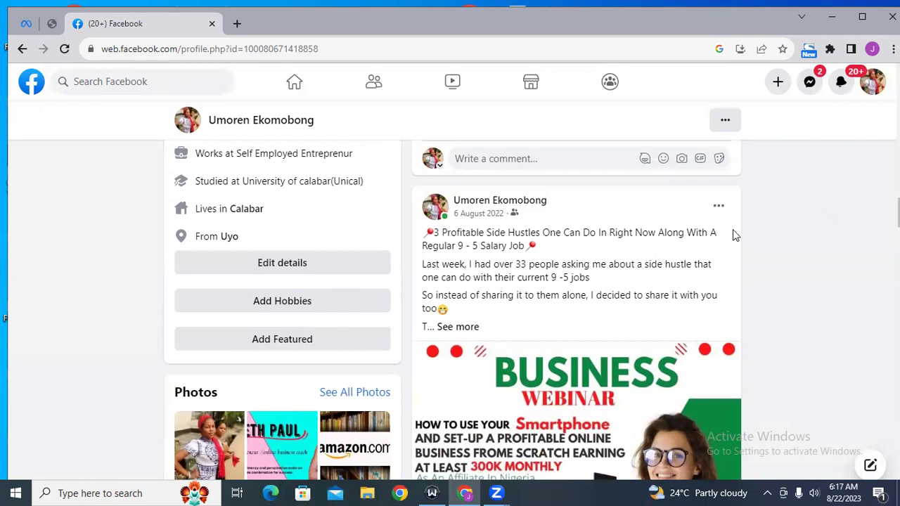
click(718, 207)
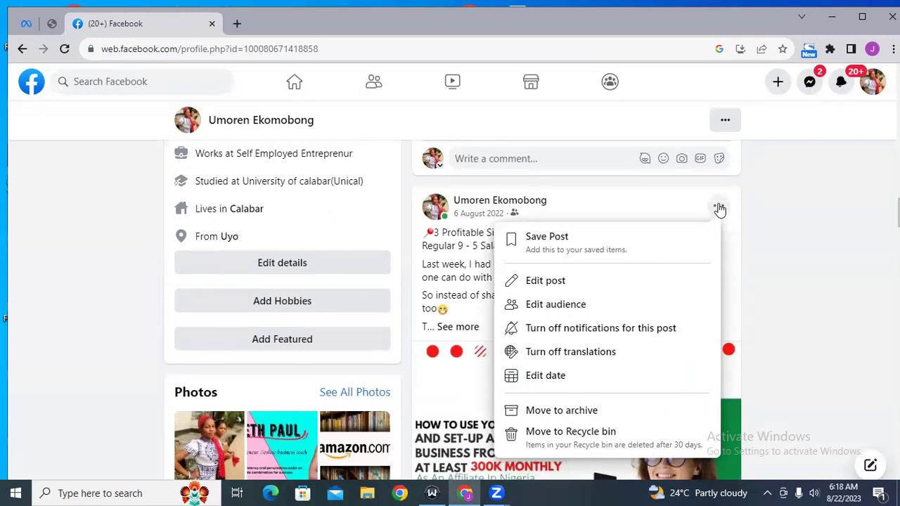
click(569, 310)
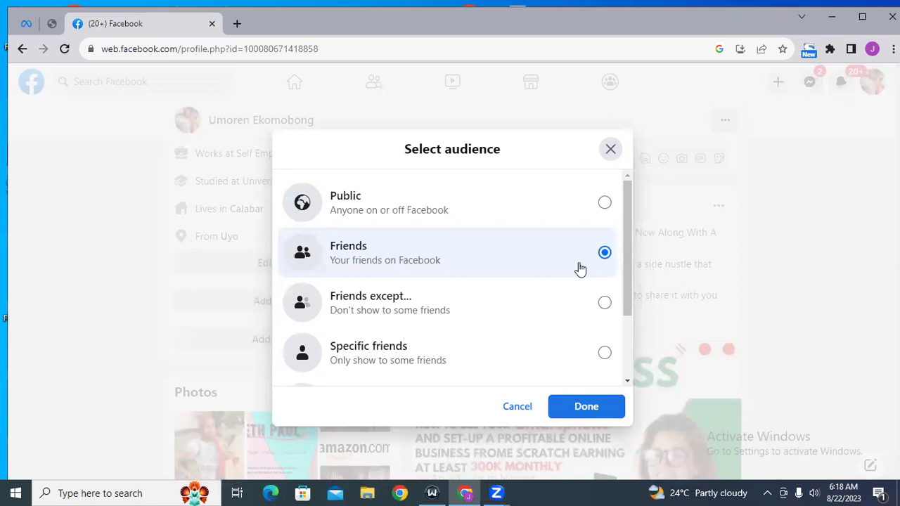
click(604, 203)
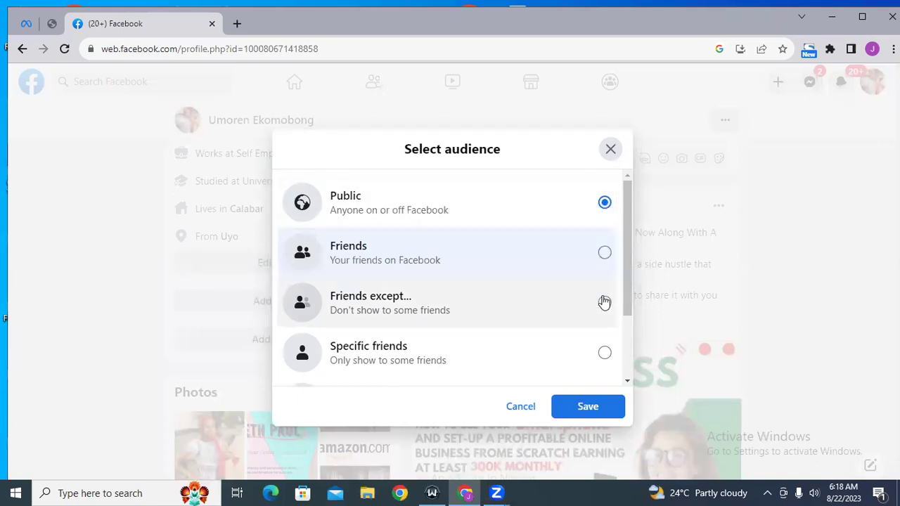
click(588, 407)
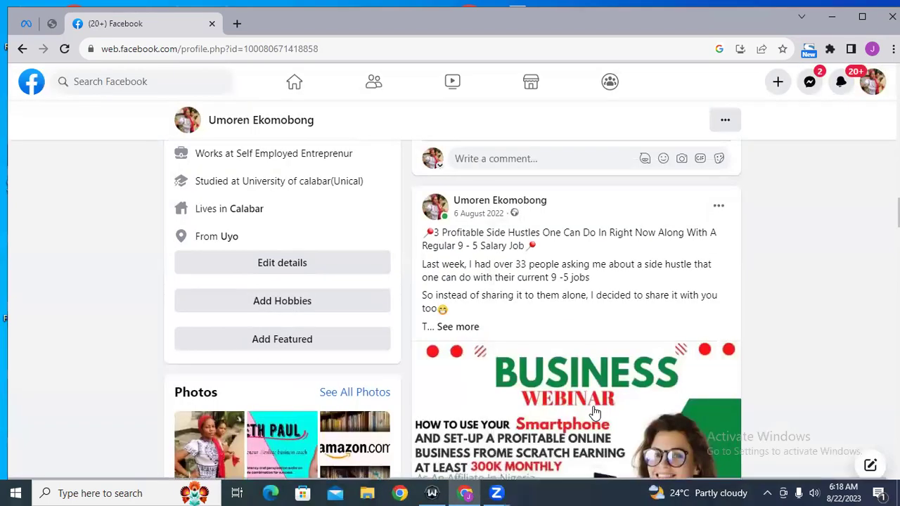
click(717, 209)
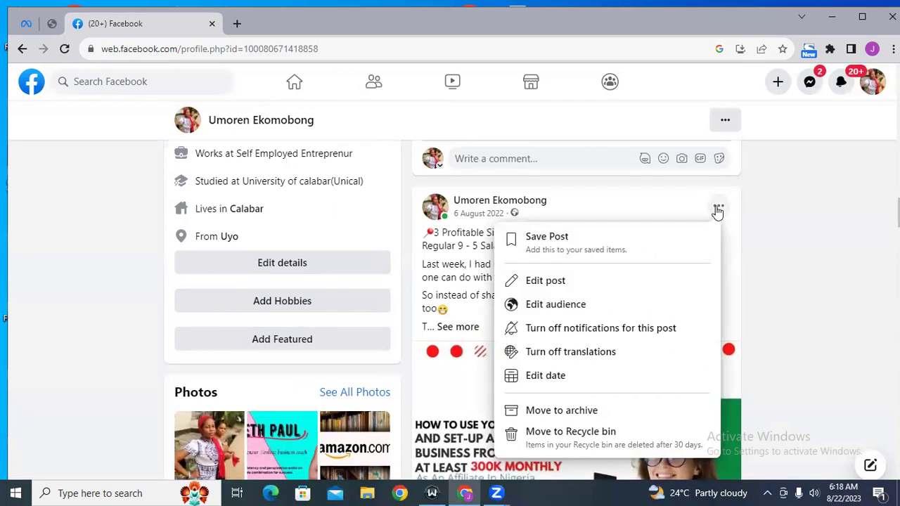
click(826, 207)
Step: Review the boost dialog of the Business Webinar post and start creating a new ad from it
scroll(457, 309, down, 5)
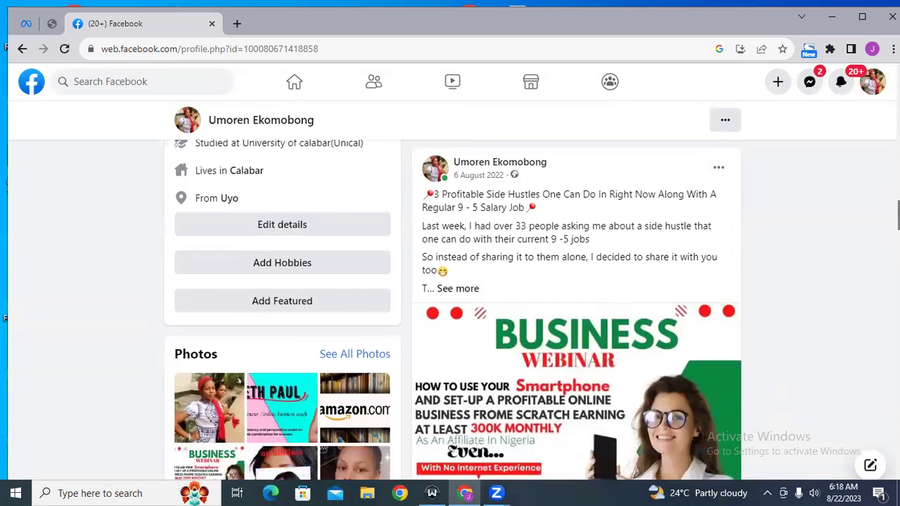
scroll(680, 276, up, 1)
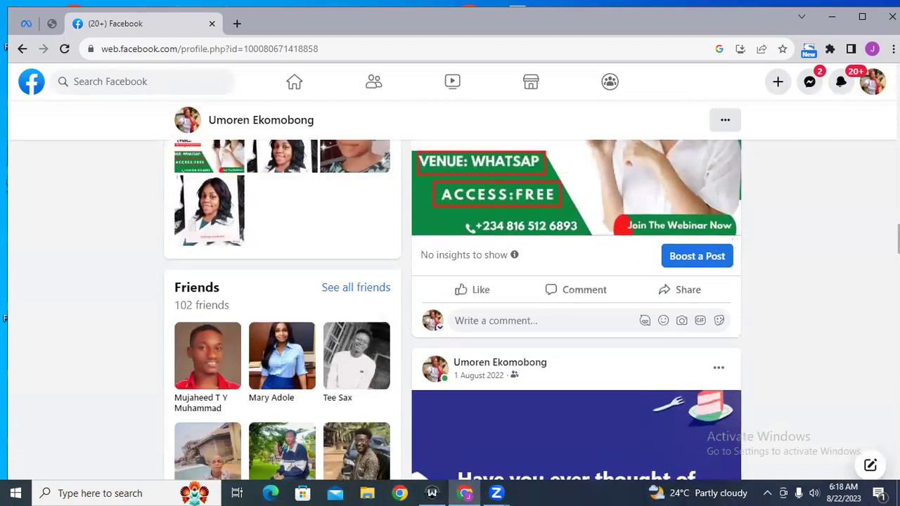
click(680, 259)
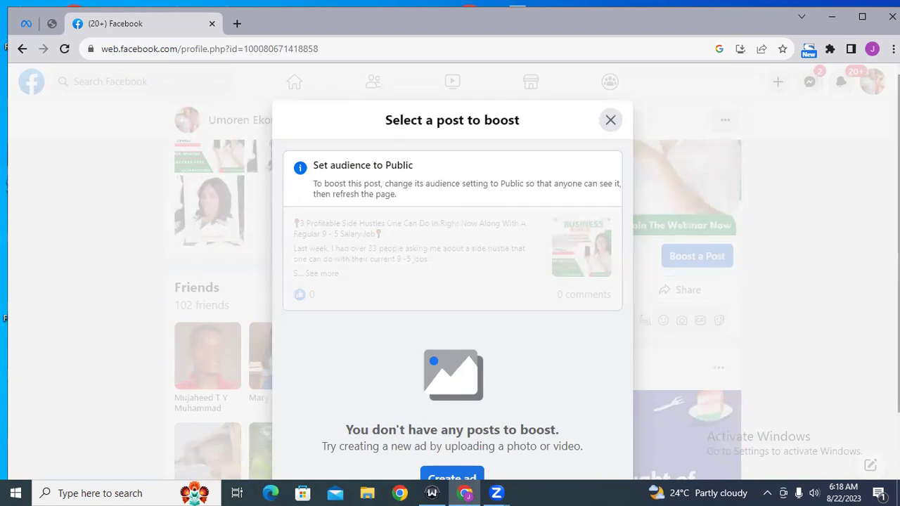
scroll(602, 359, down, 2)
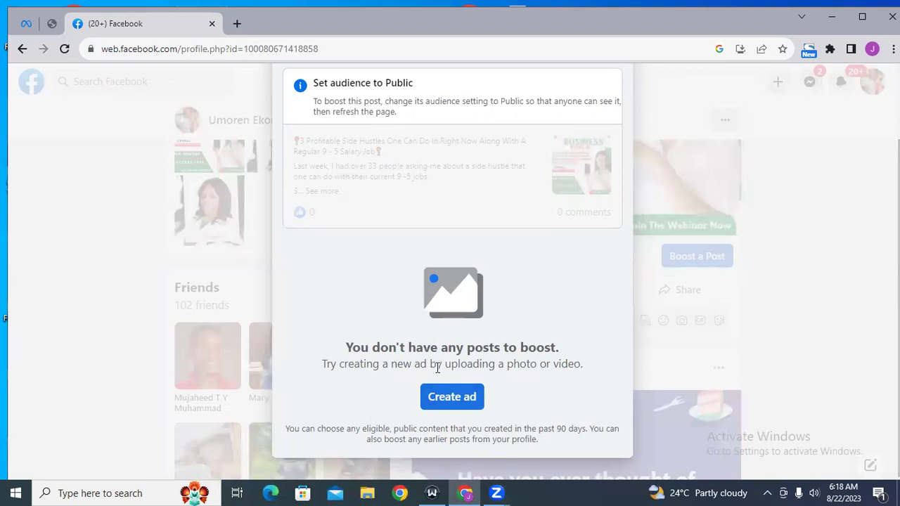
click(454, 399)
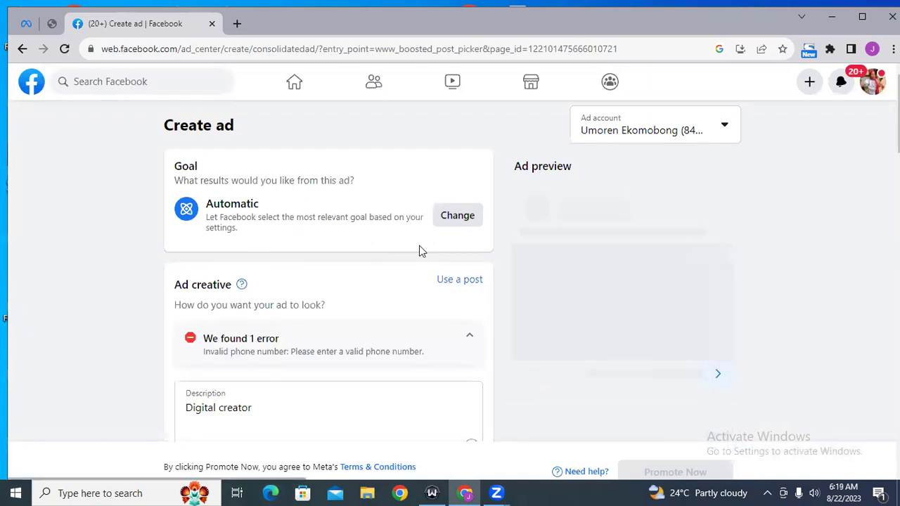
Step: Set the new ad's goal to Get more website visitors
click(462, 218)
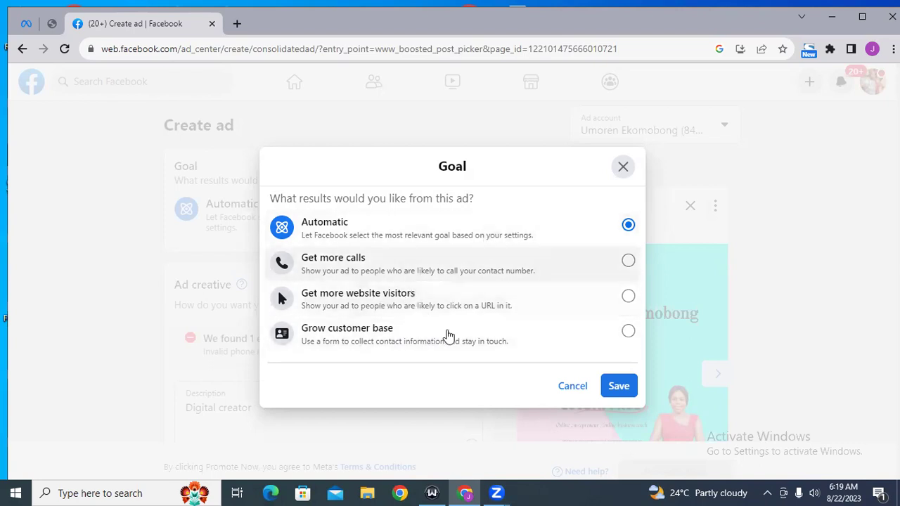
click(377, 311)
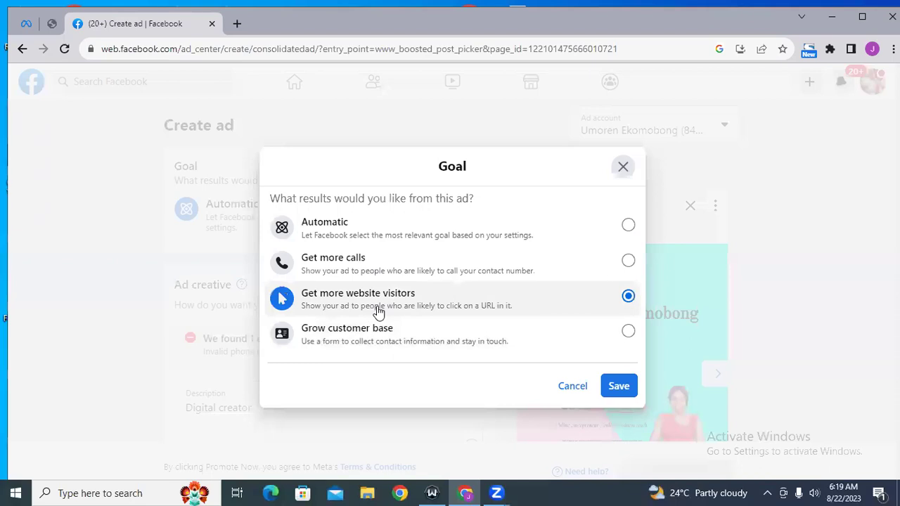
click(619, 387)
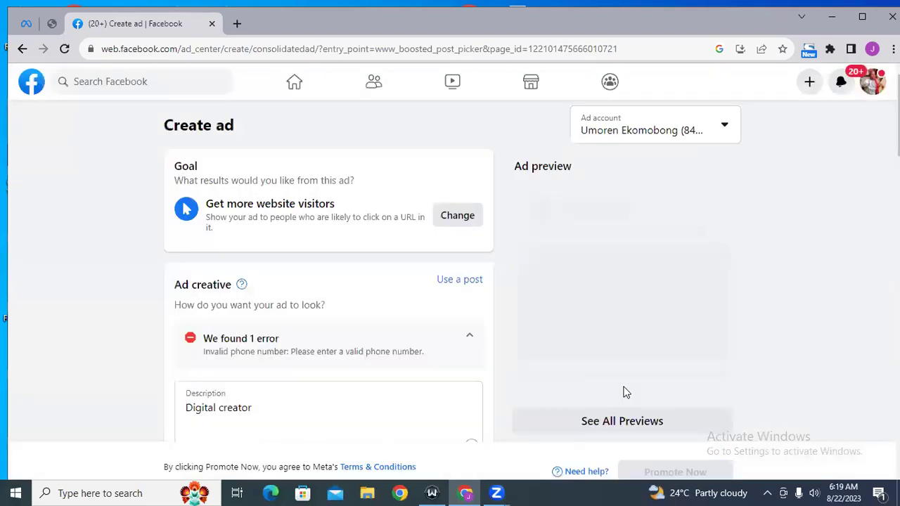
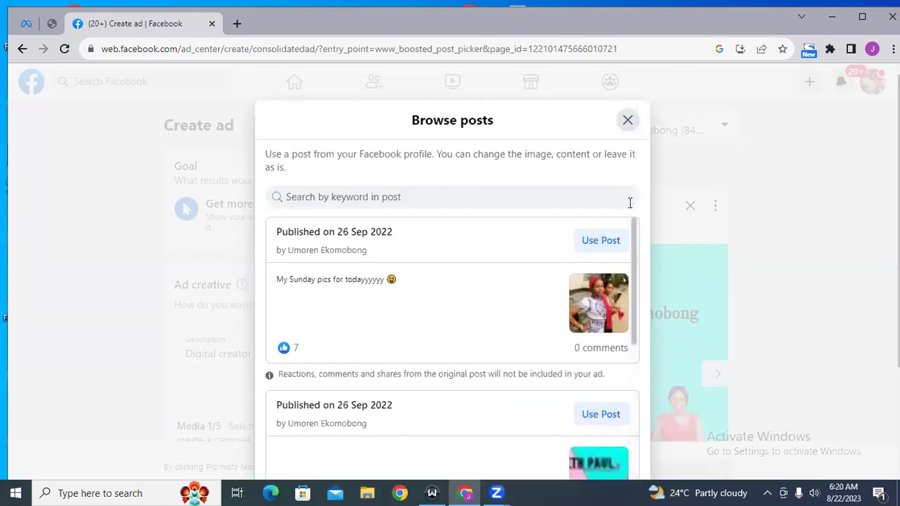
Step: Close the list of posts to use, discard the ad draft and return to the profile
click(627, 119)
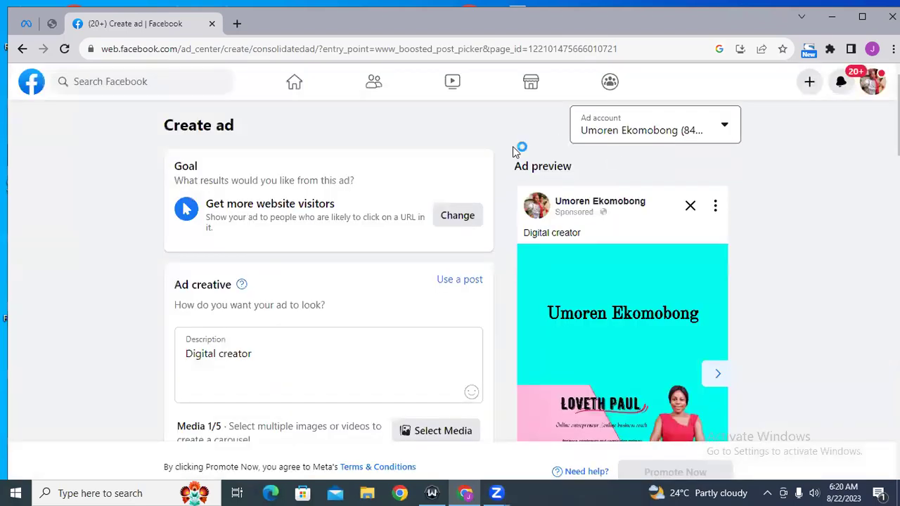
click(22, 50)
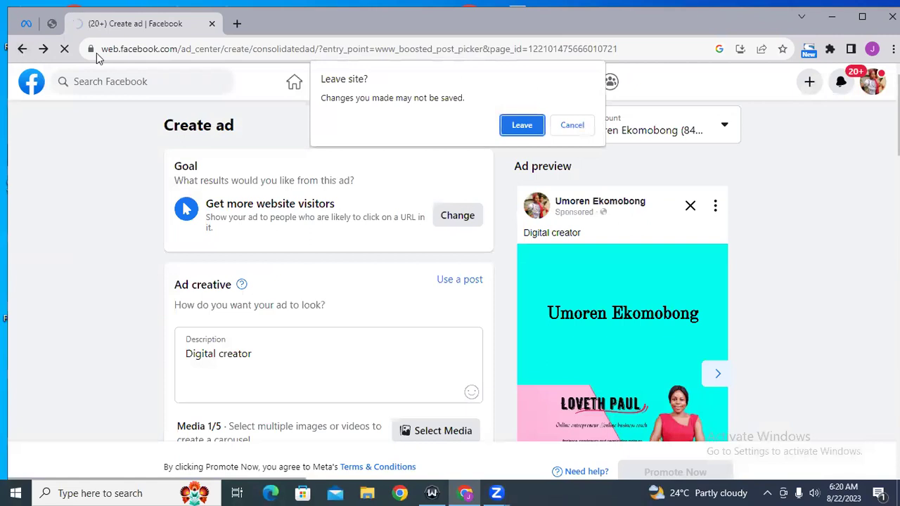
click(517, 129)
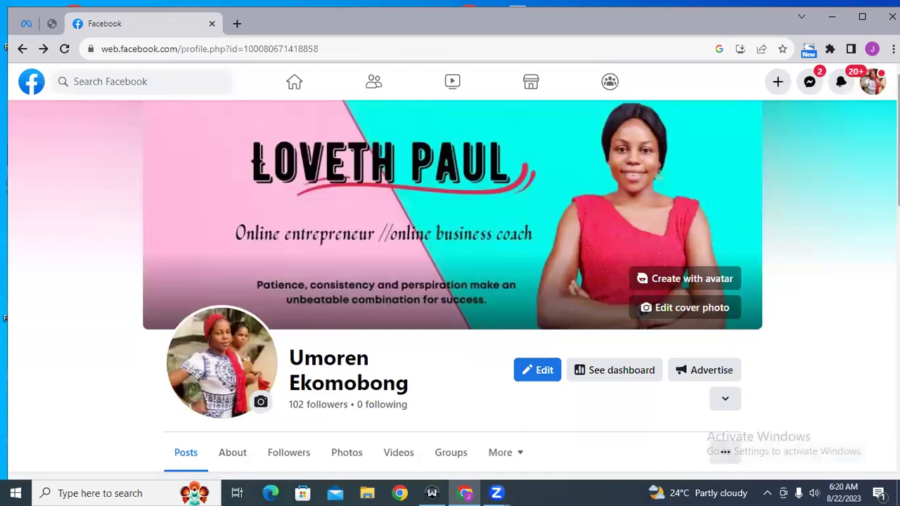
Step: Find the 23 August 2022 Amazon KDP post on the profile and start boosting it
scroll(454, 281, down, 5)
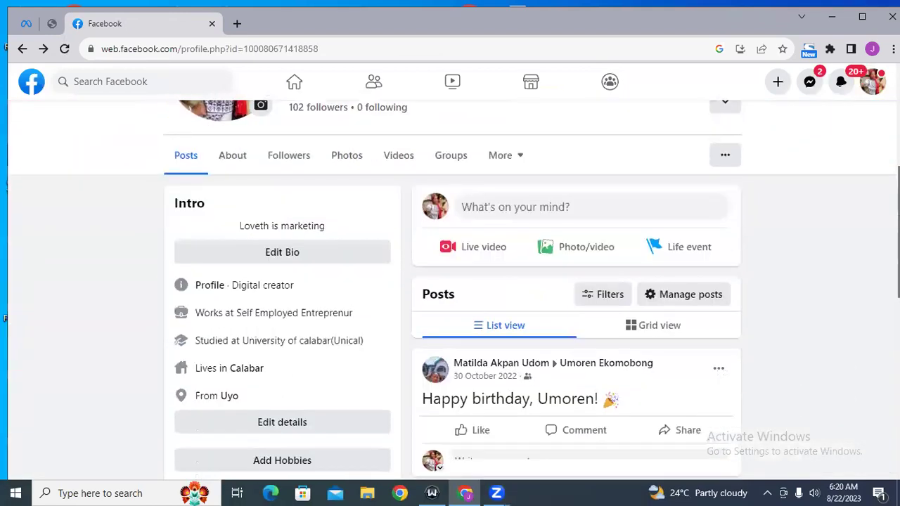
scroll(454, 281, down, 4)
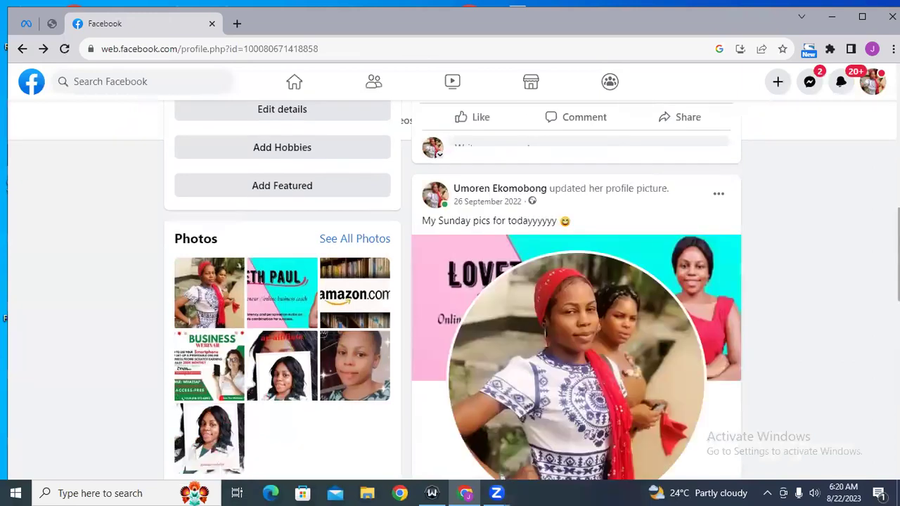
scroll(453, 281, up, 6)
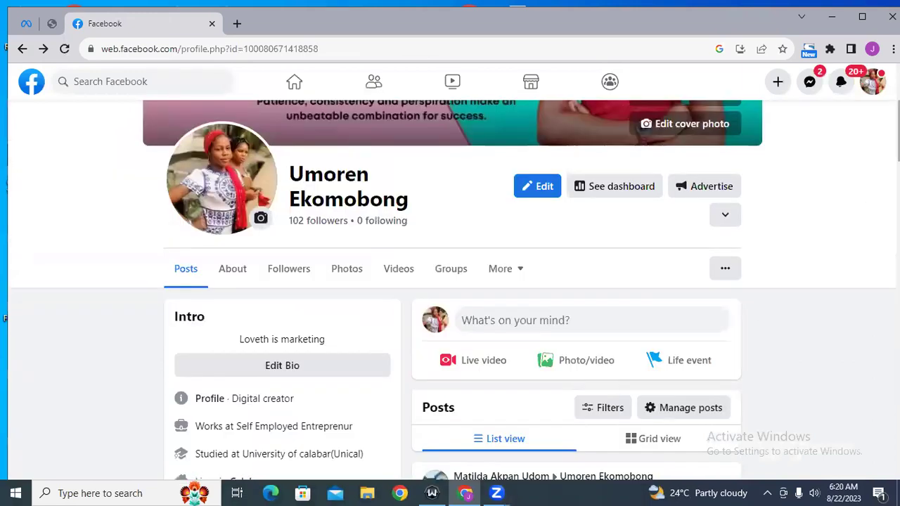
scroll(453, 291, down, 8)
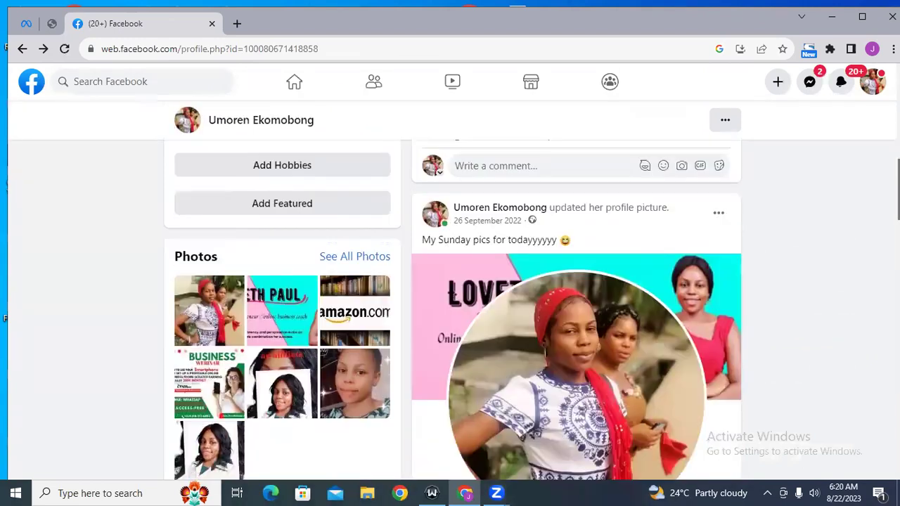
scroll(453, 310, down, 7)
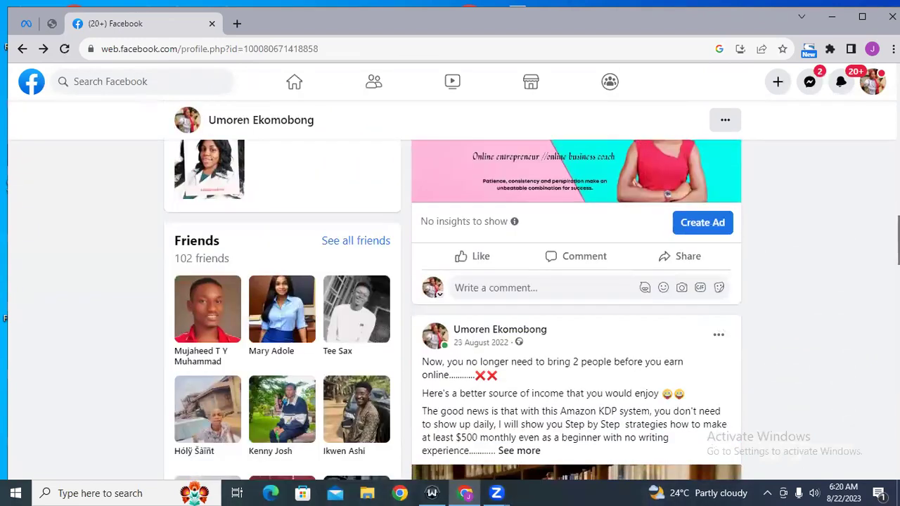
scroll(454, 309, down, 4)
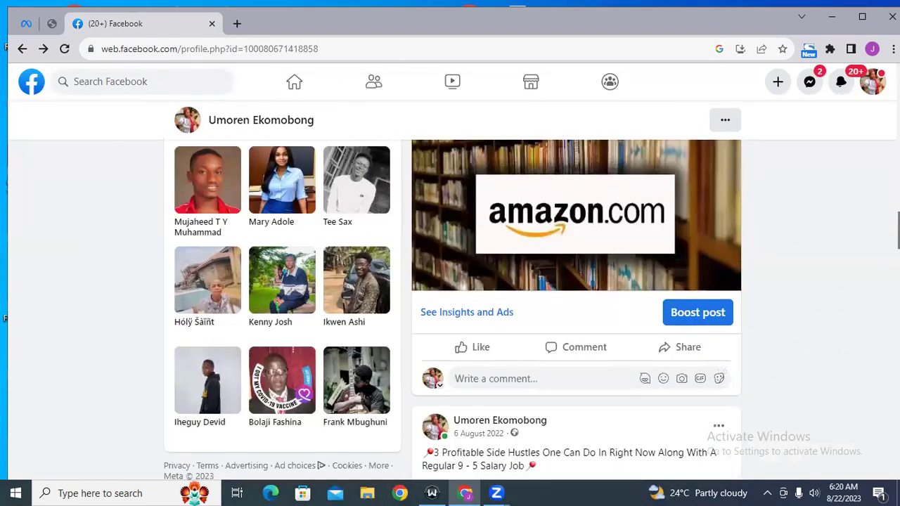
scroll(453, 310, up, 2)
scroll(454, 309, up, 3)
scroll(454, 309, down, 8)
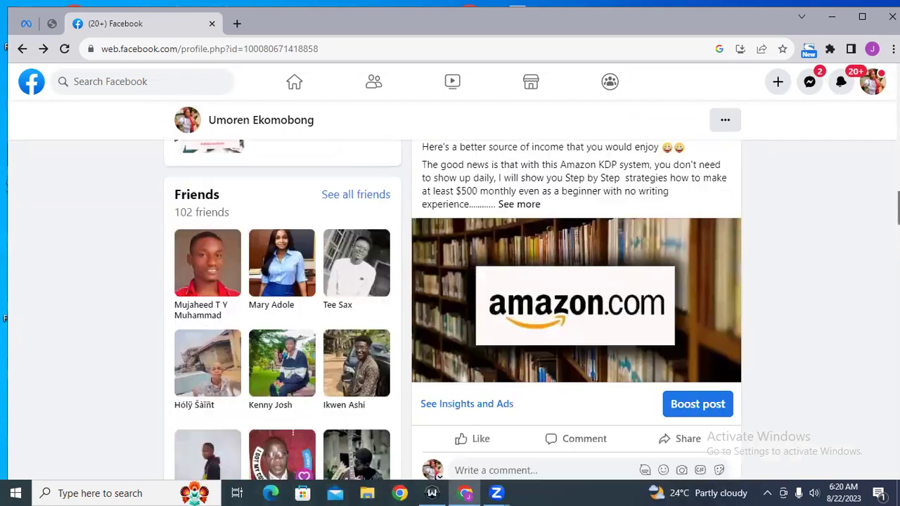
scroll(576, 309, down, 6)
scroll(774, 319, up, 5)
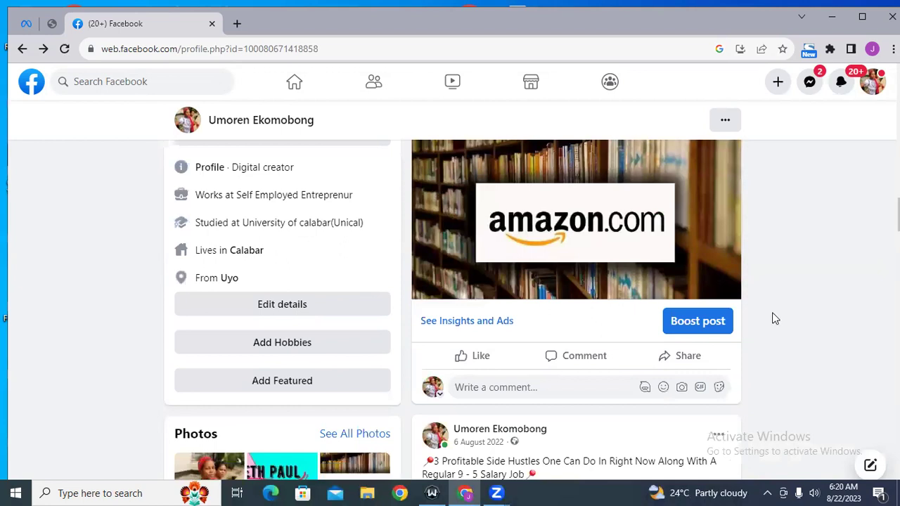
click(712, 325)
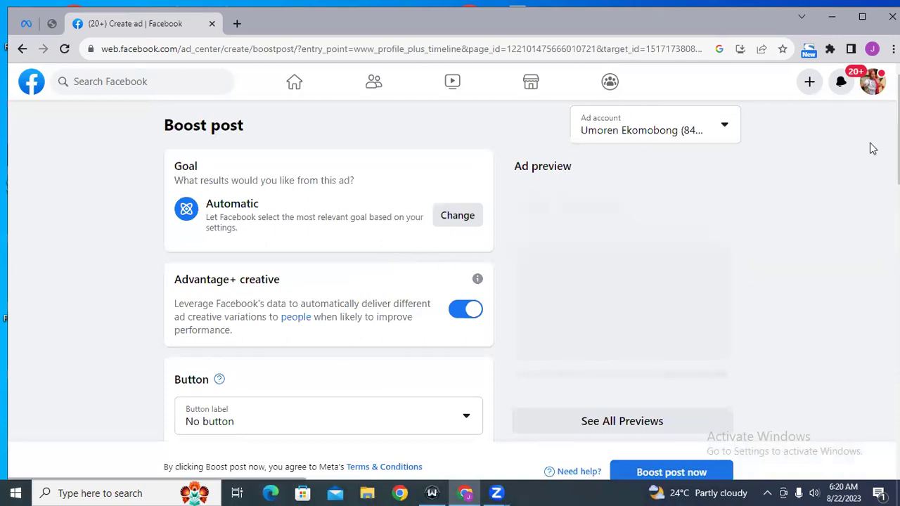
Step: Set the boosted Amazon post's goal to Get more website visitors
scroll(450, 281, down, 1)
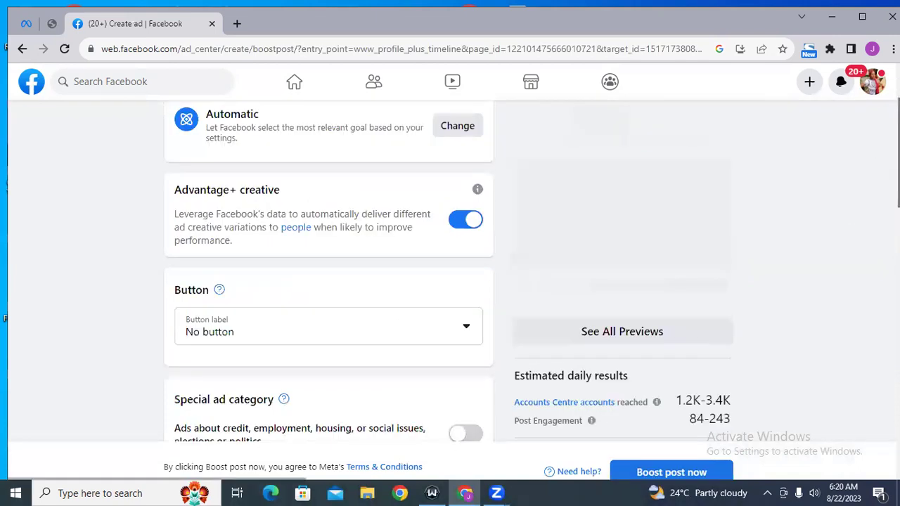
scroll(450, 281, up, 1)
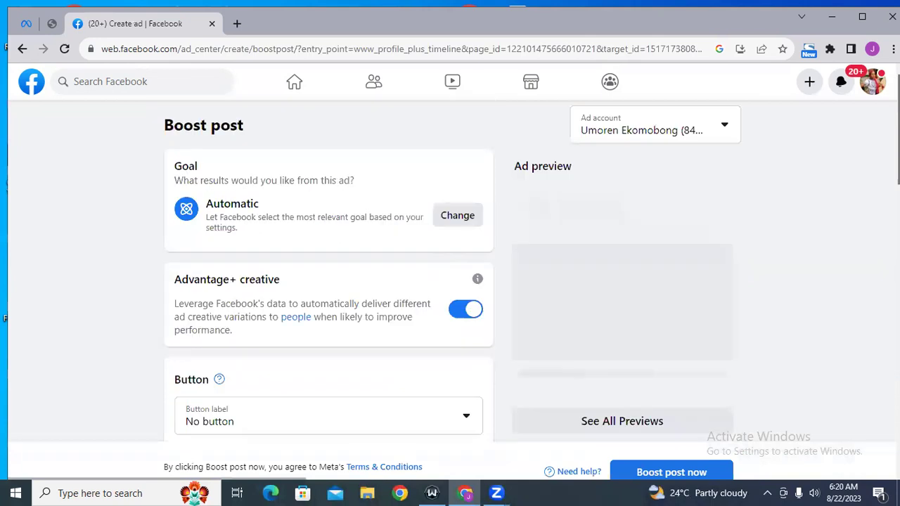
click(461, 217)
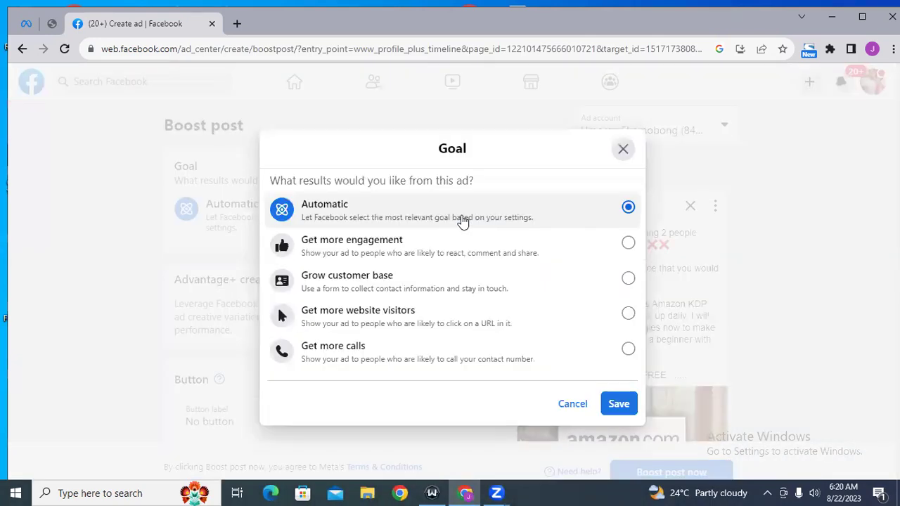
click(489, 318)
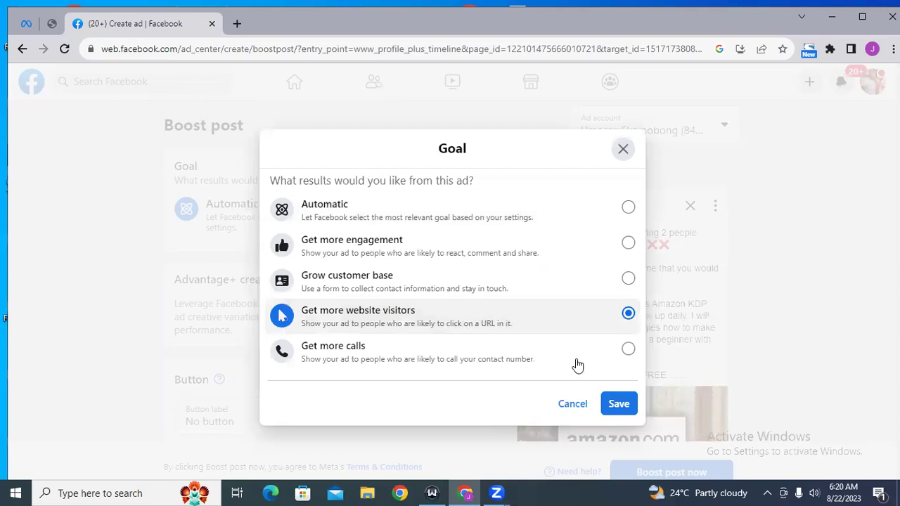
click(618, 406)
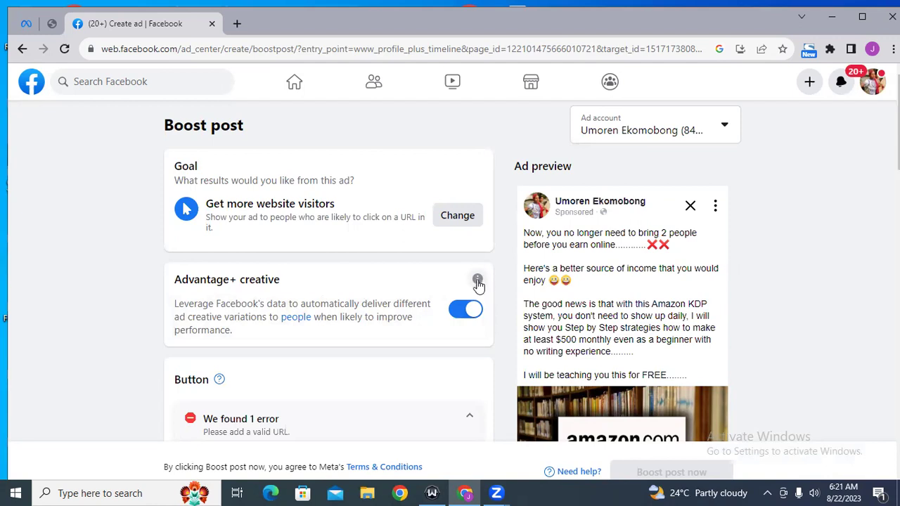
Step: Set the boosted post's button label to Learn more
mouse_move(478, 282)
scroll(618, 302, down, 3)
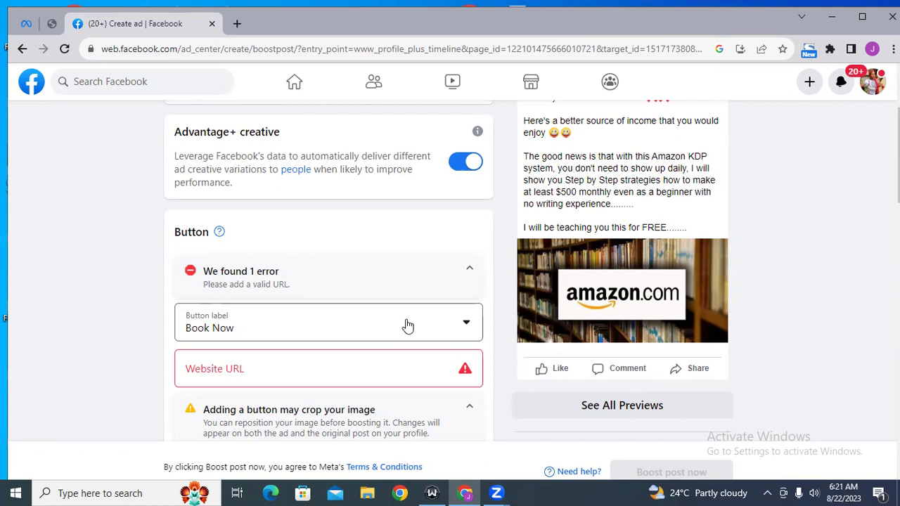
click(462, 328)
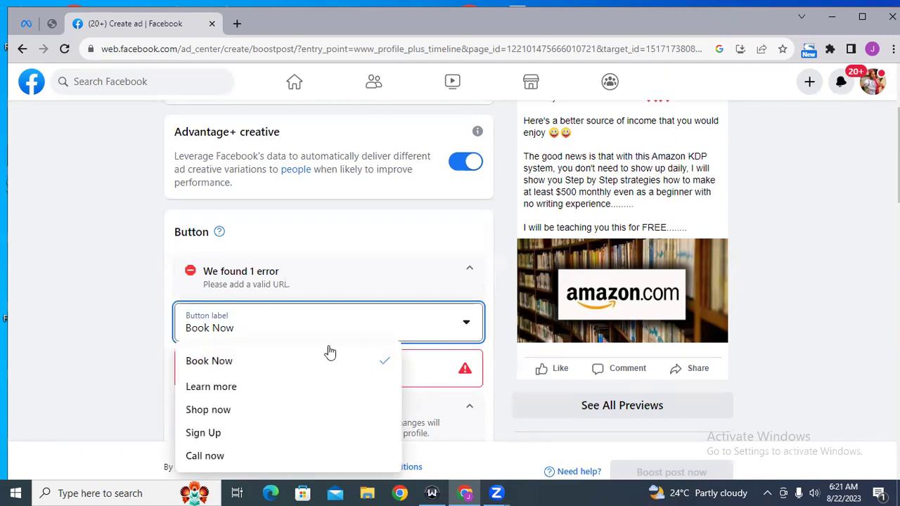
click(264, 387)
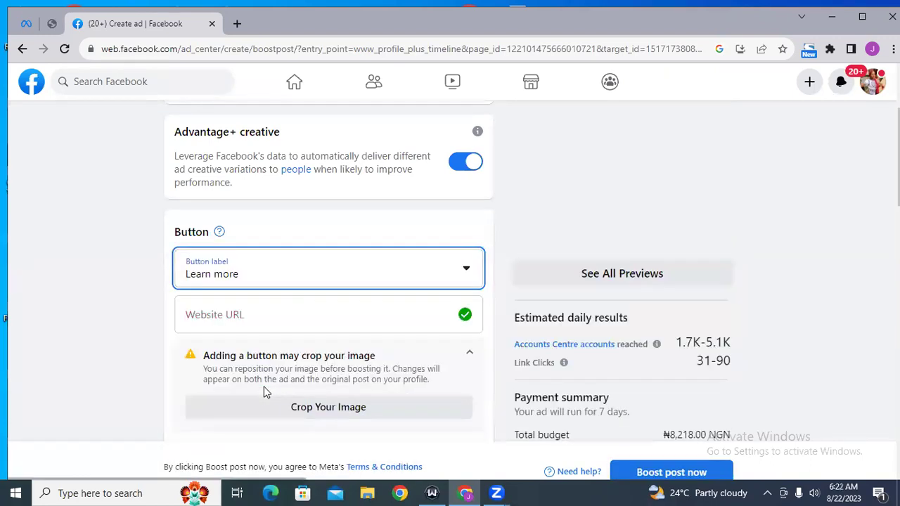
Step: Set the website URL of the boosted post's Learn more button to selar.co
click(293, 379)
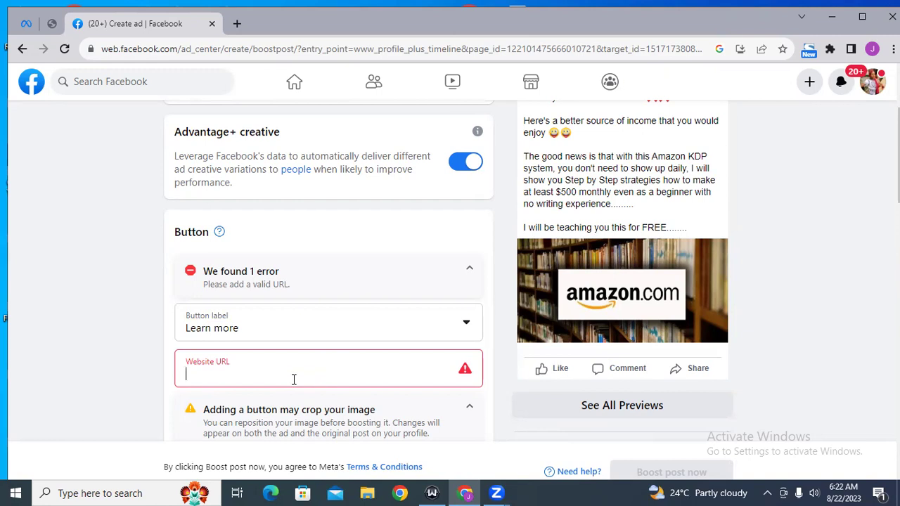
click(293, 380)
text(sela)
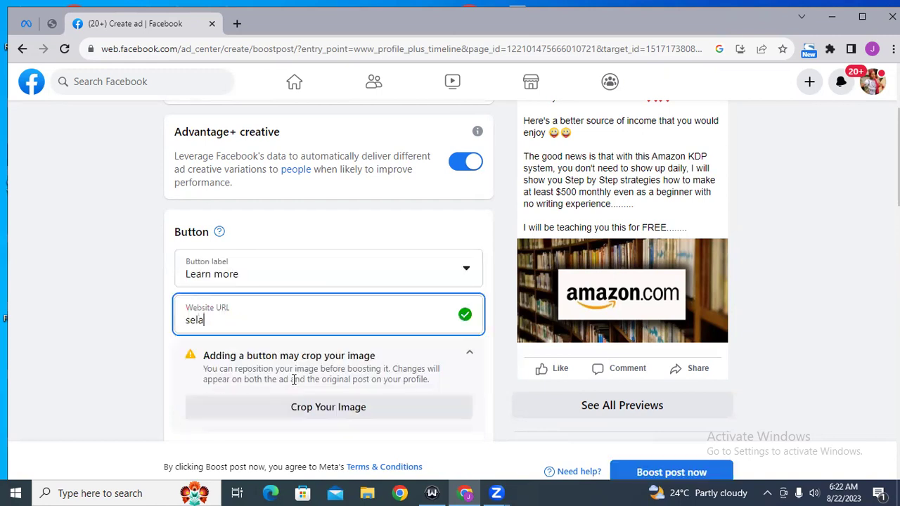
text(r.co)
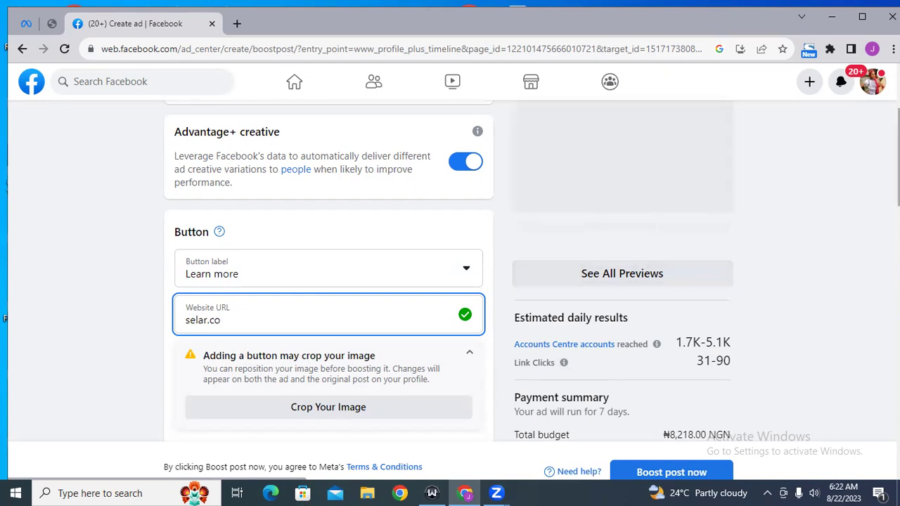
scroll(448, 271, up, 2)
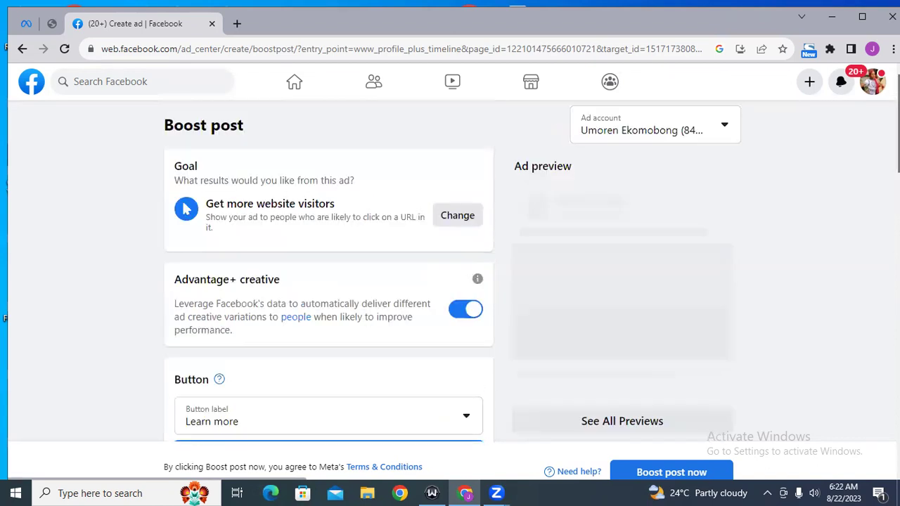
Step: Edit the audience chosen through targeting and set its age range to 22–51
scroll(449, 272, down, 3)
scroll(449, 271, down, 1)
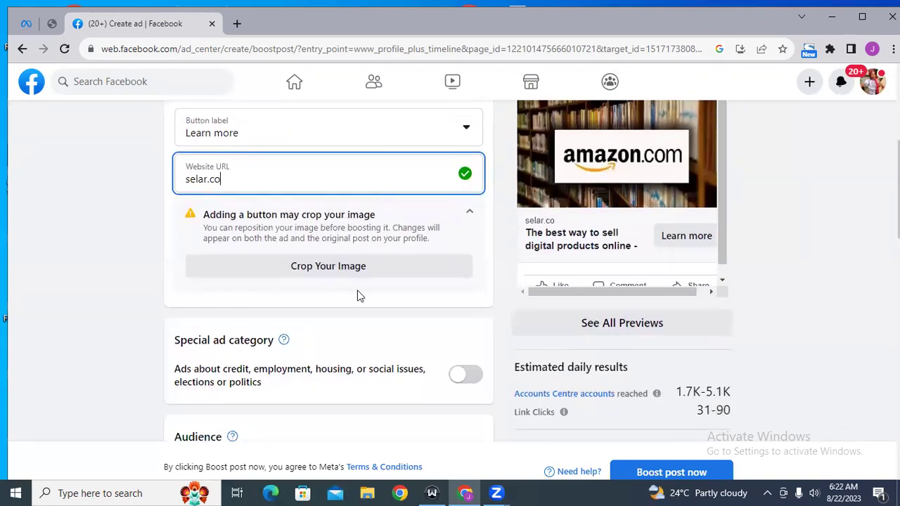
scroll(448, 271, down, 3)
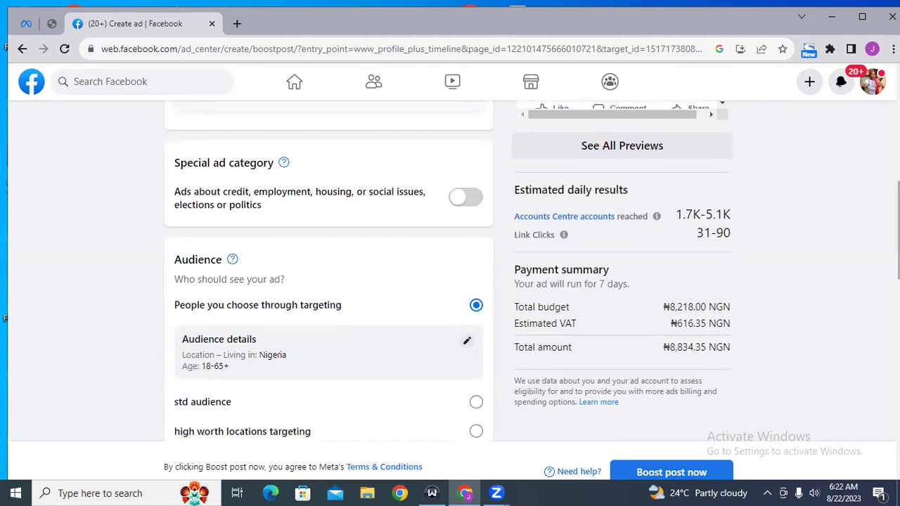
scroll(532, 253, down, 2)
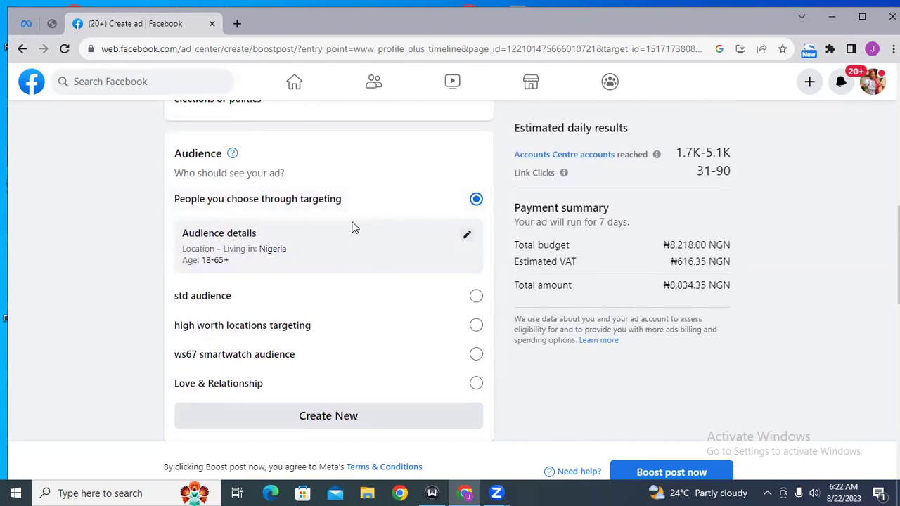
click(466, 239)
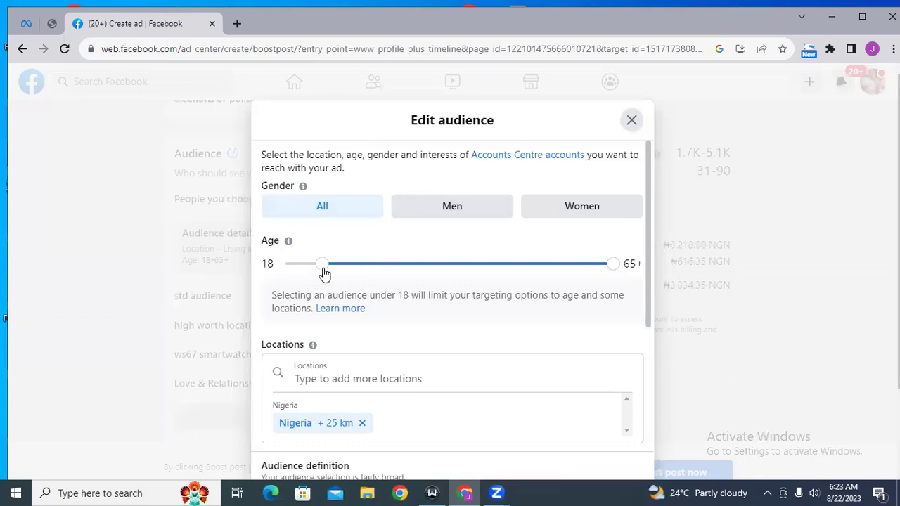
drag(324, 269, 343, 271)
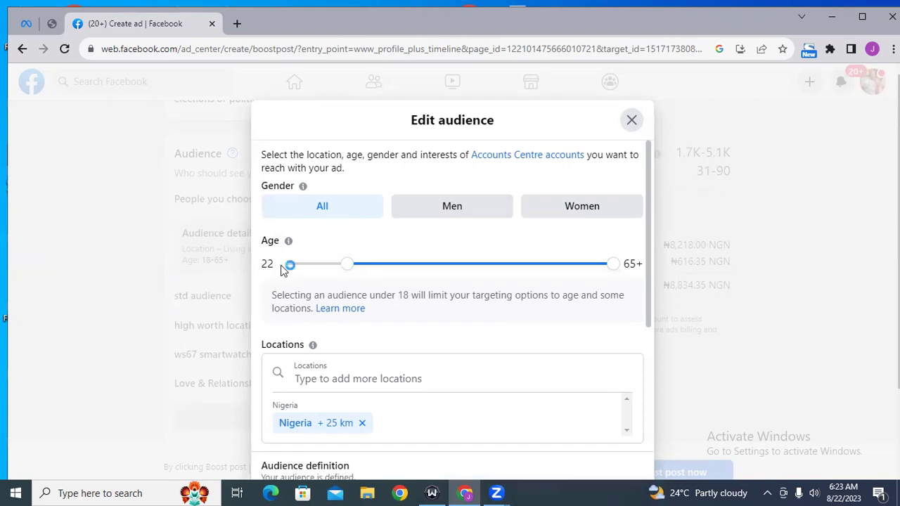
drag(615, 273, 531, 268)
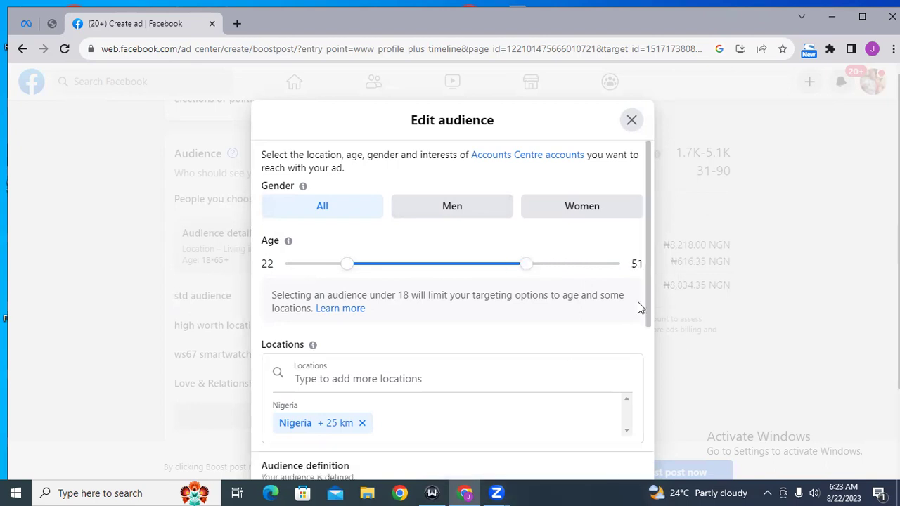
Step: Examine the audience's location settings and the Nigeria + 25 km entry
drag(649, 254, 647, 342)
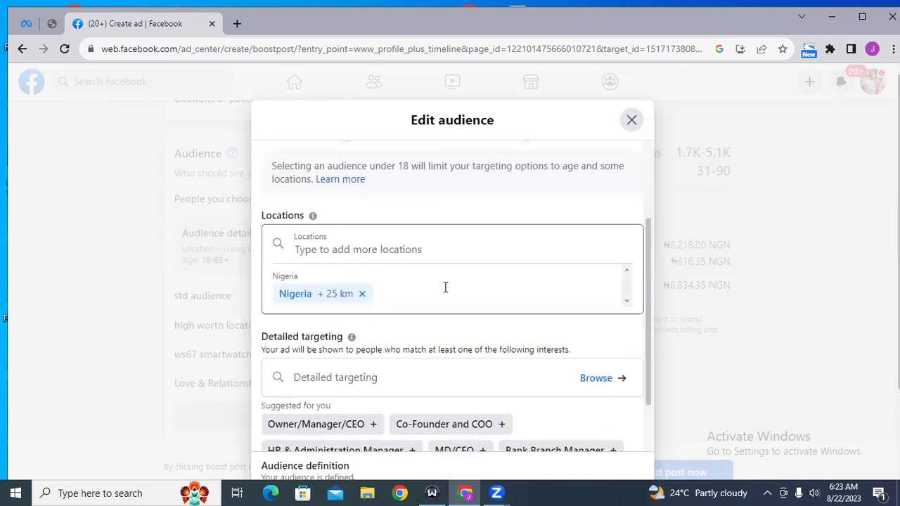
click(395, 258)
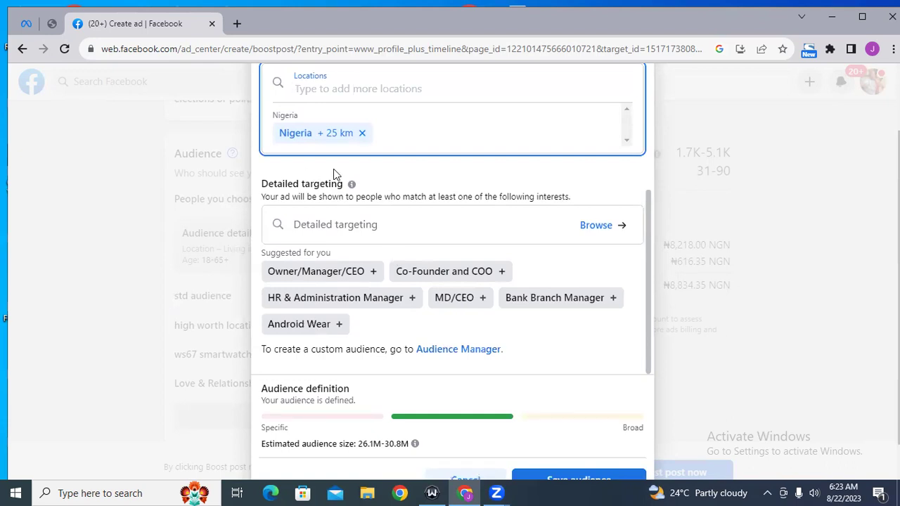
click(295, 134)
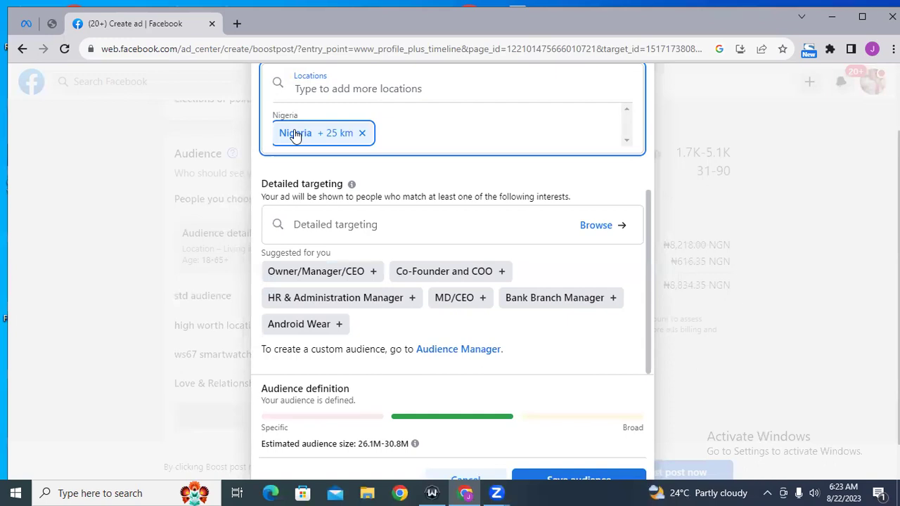
click(295, 135)
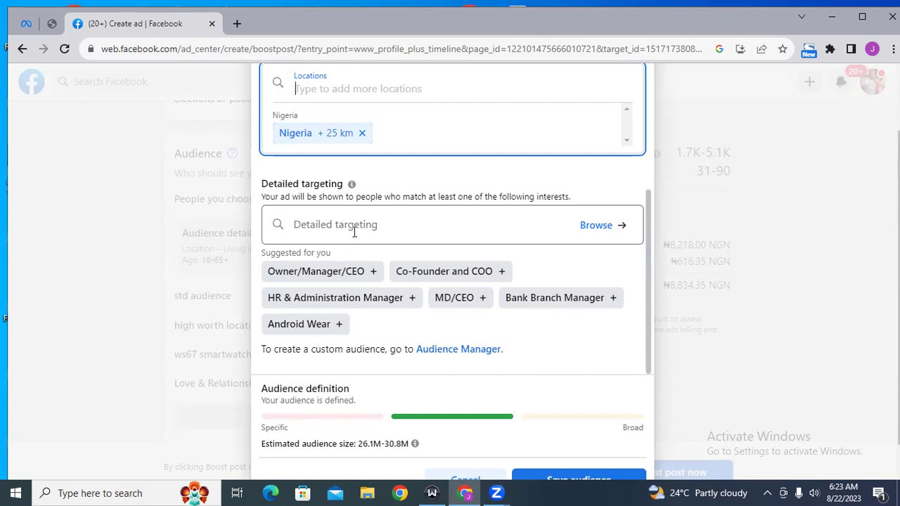
Step: Add Owner/Manager/CEO, Co-Founder and COO, HR & Administration Manager and Android Wear to the detailed targeting, and discard the audience edits
click(373, 274)
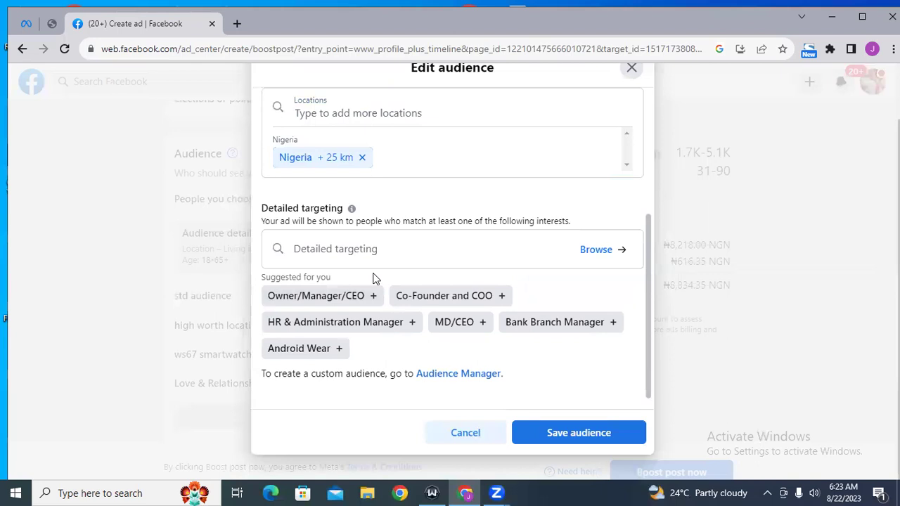
click(374, 274)
click(375, 352)
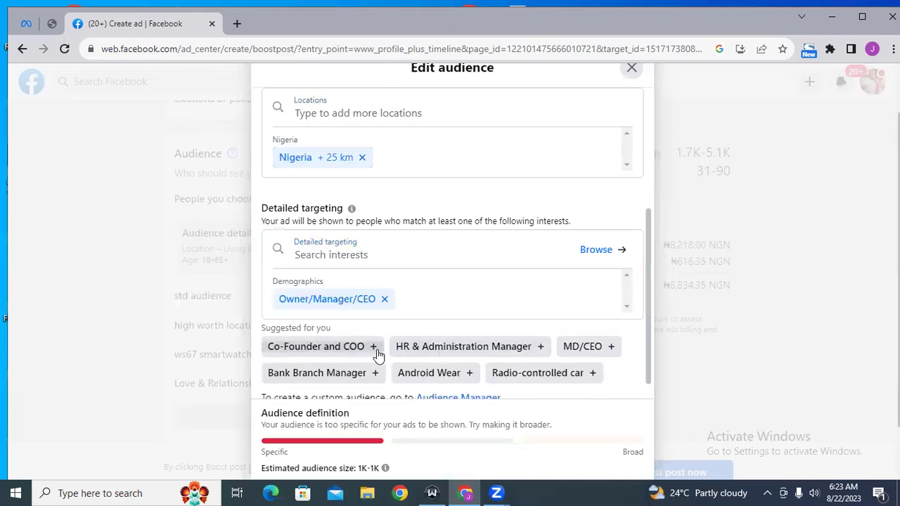
click(413, 346)
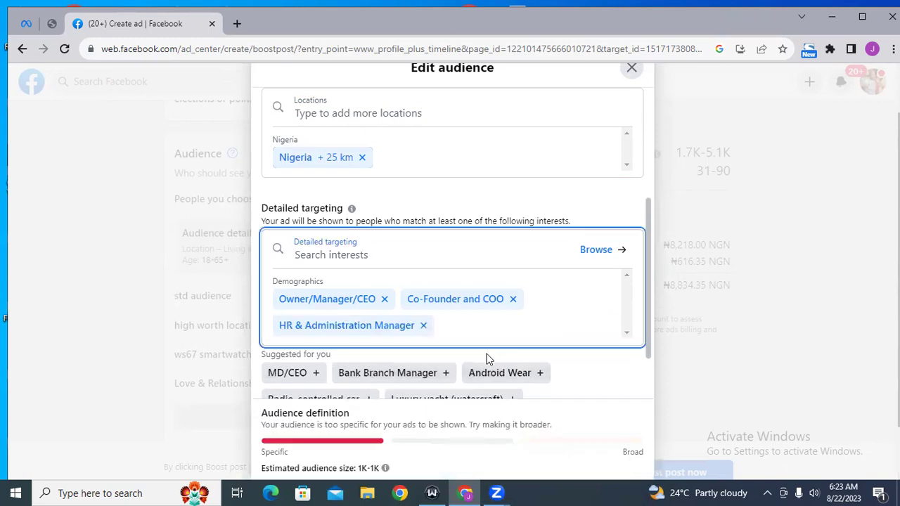
click(540, 373)
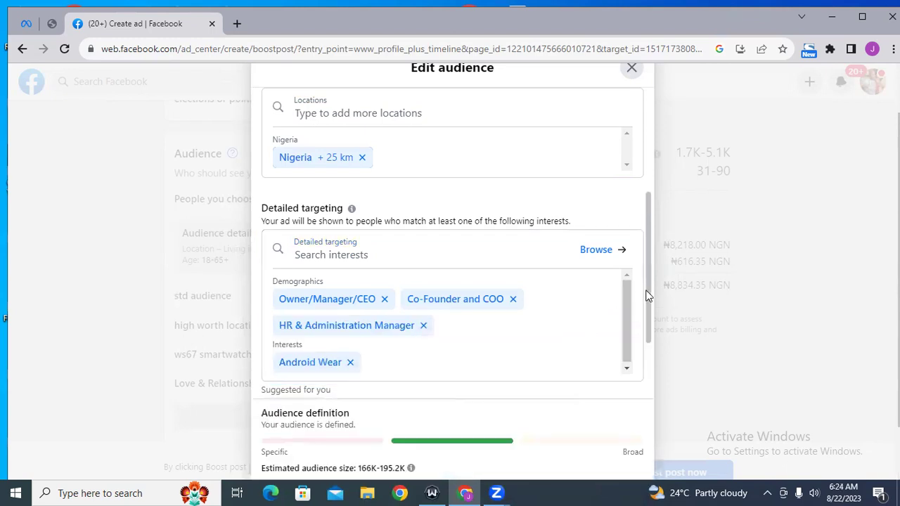
drag(649, 284, 648, 355)
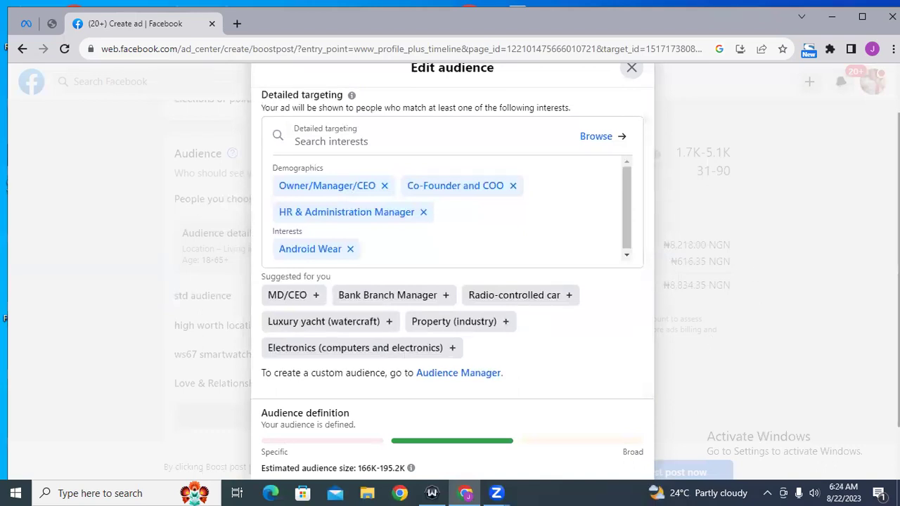
scroll(451, 267, down, 1)
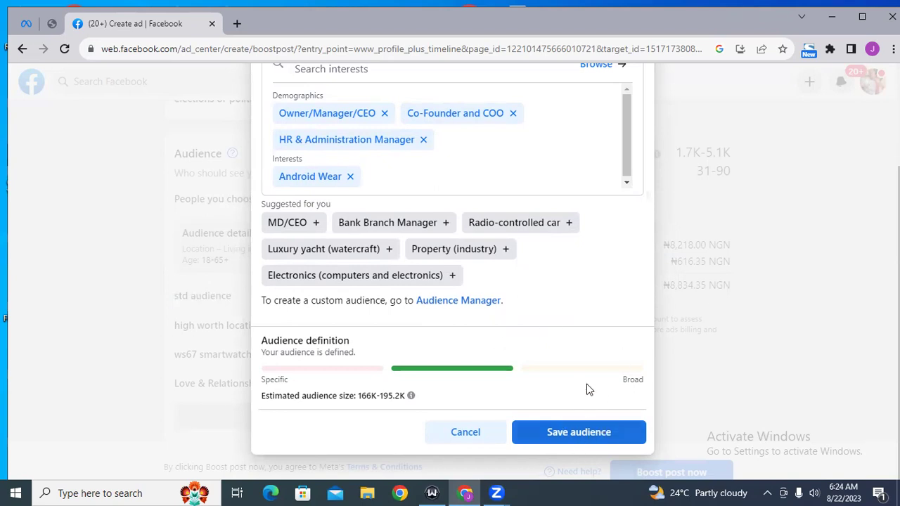
click(464, 433)
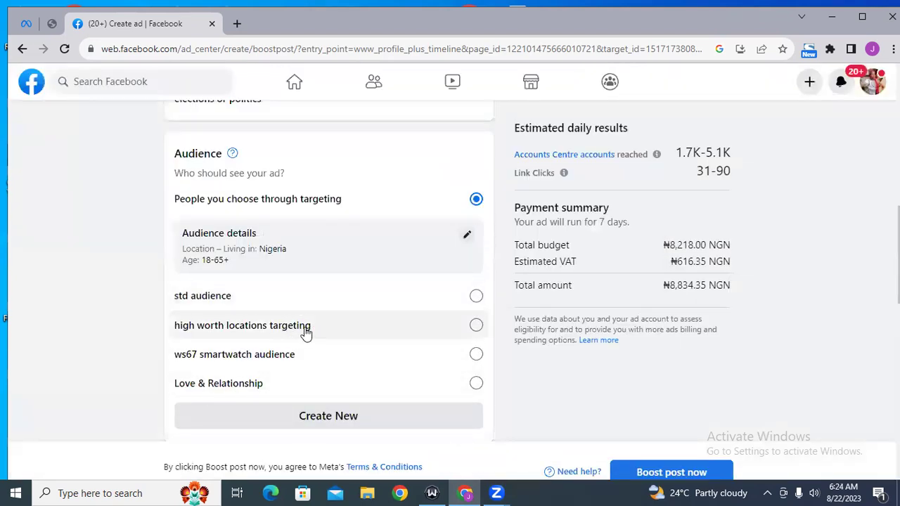
Step: Select the saved "high worth locations targeting" audience for the boosted post and review its details
click(345, 339)
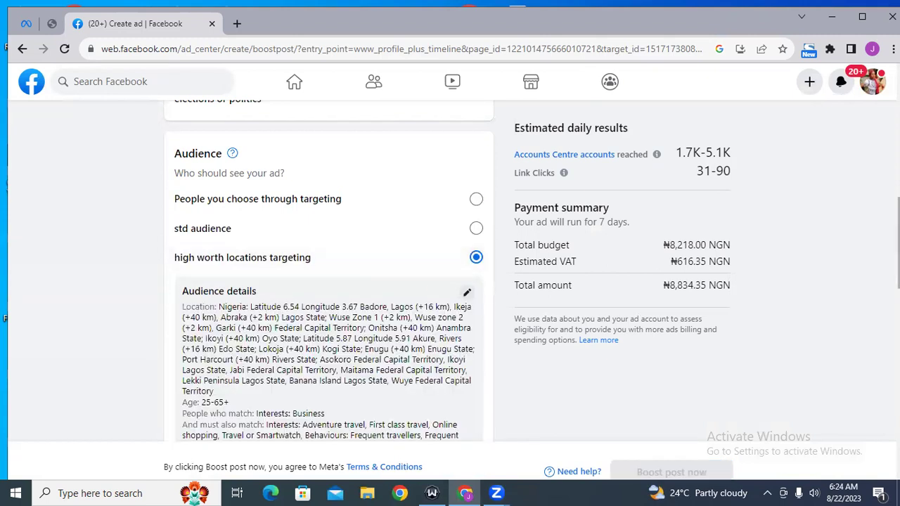
scroll(839, 353, down, 1)
scroll(329, 268, down, 3)
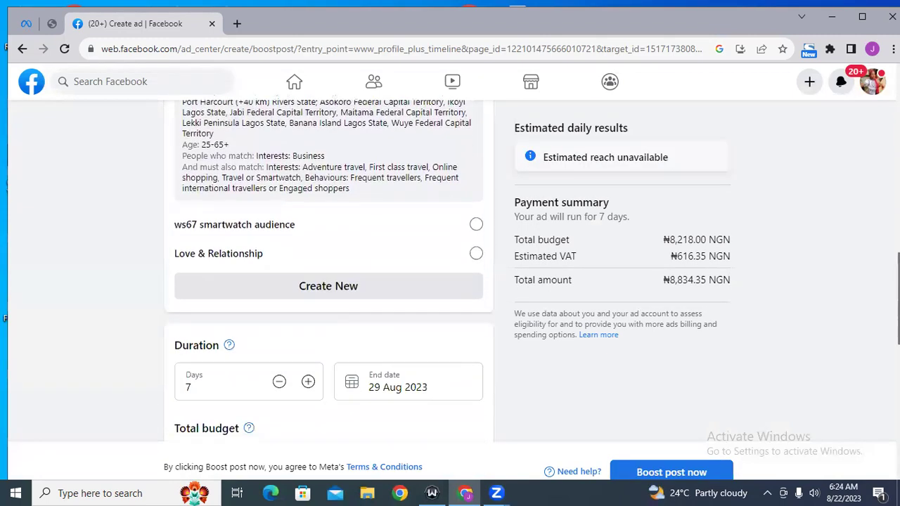
Step: Examine the boost's duration and total budget options, and dismiss the low-battery notice
scroll(329, 271, down, 1)
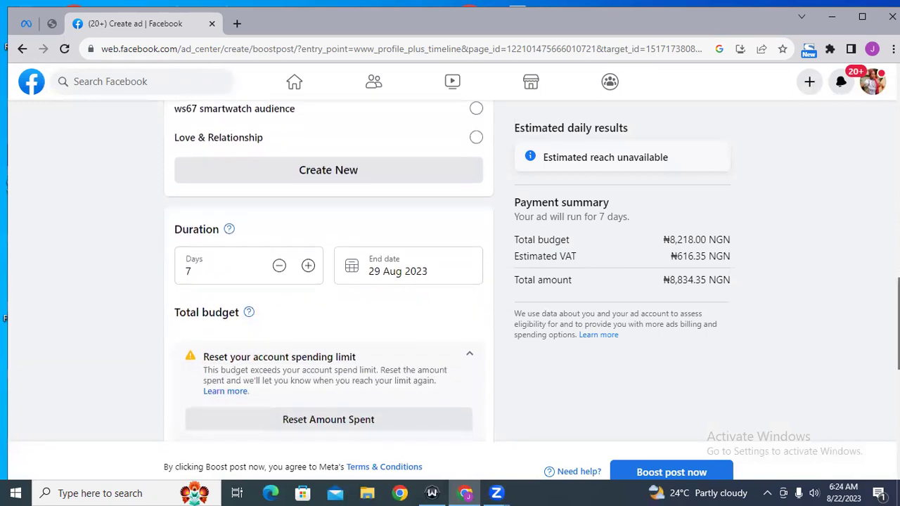
scroll(329, 272, down, 1)
scroll(321, 211, up, 1)
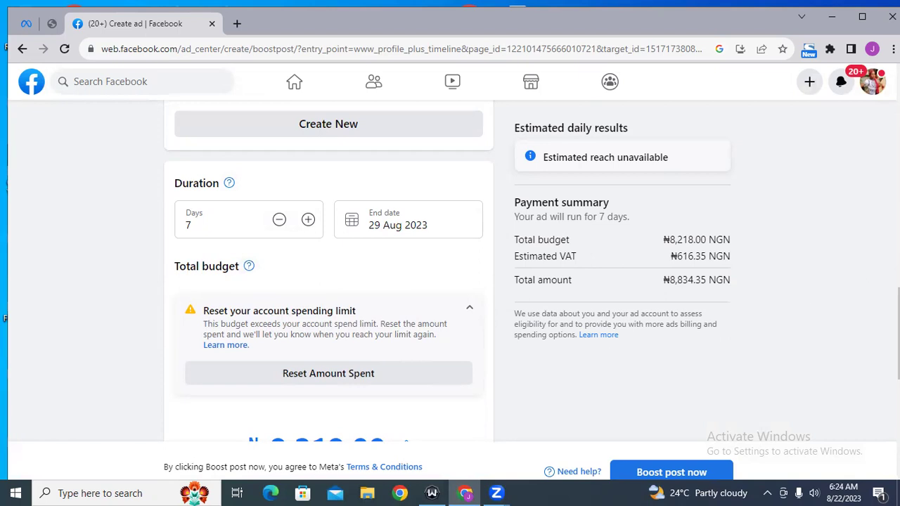
scroll(897, 331, down, 2)
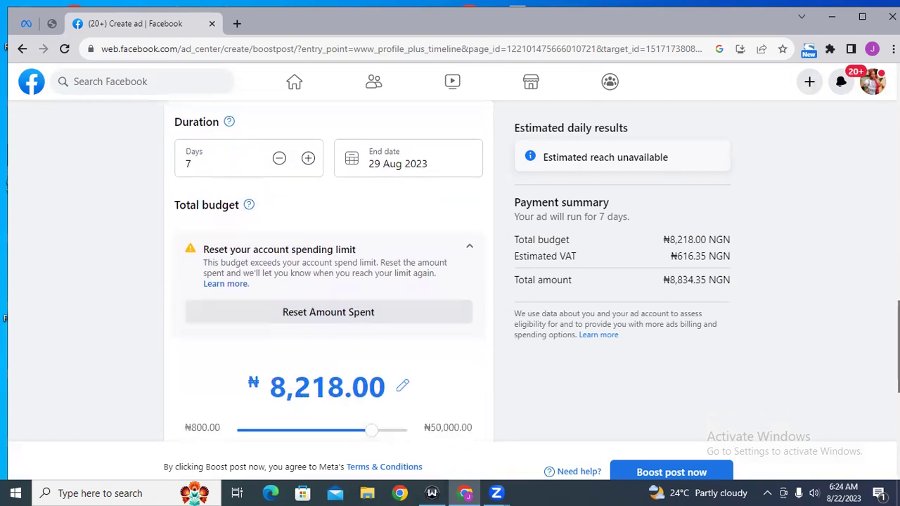
scroll(896, 330, up, 1)
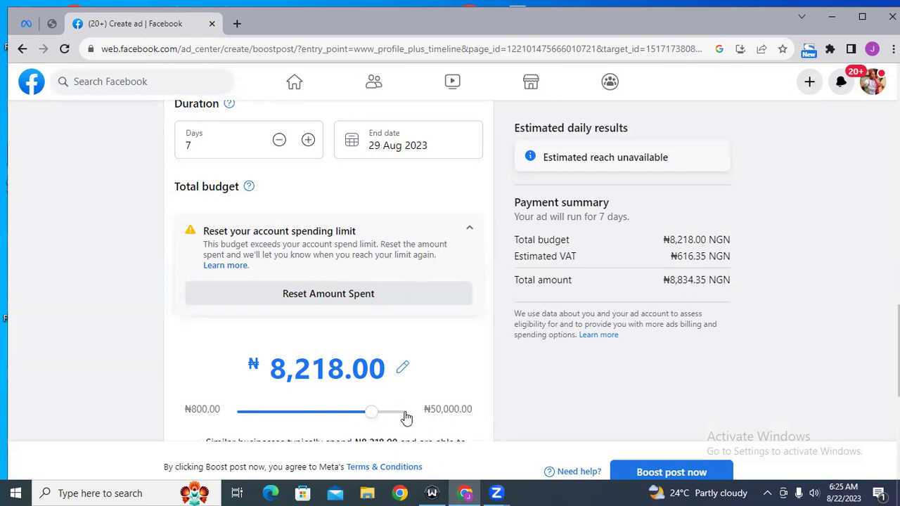
scroll(893, 352, down, 1)
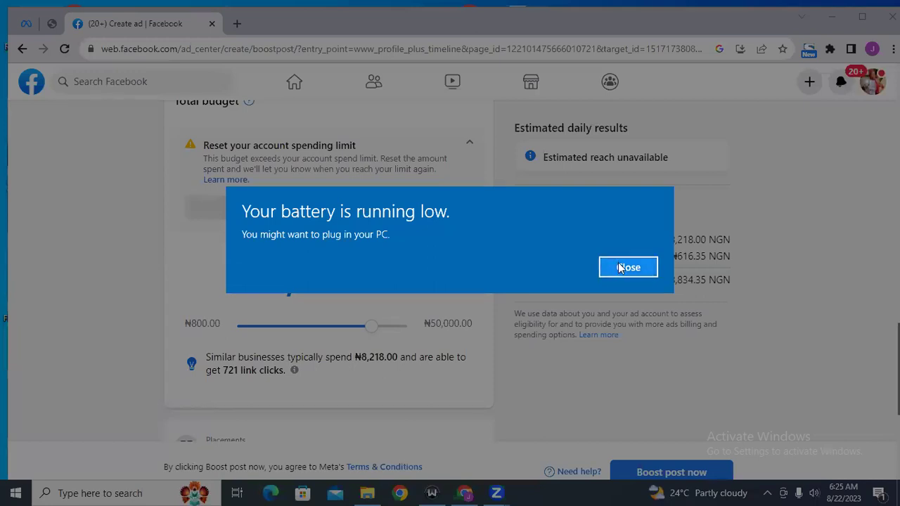
click(609, 268)
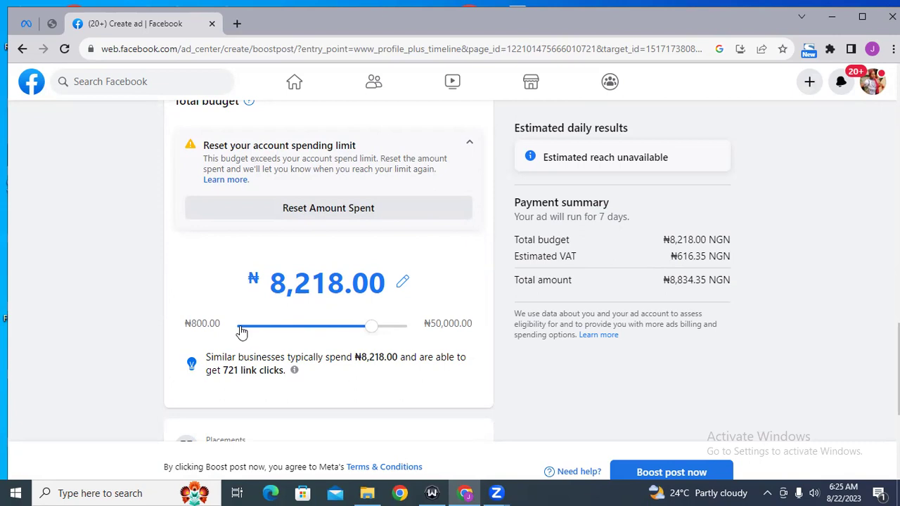
Step: Enter a total budget of ₦1,000 for the boost and raise it to ₦1,400 with the budget slider
click(403, 283)
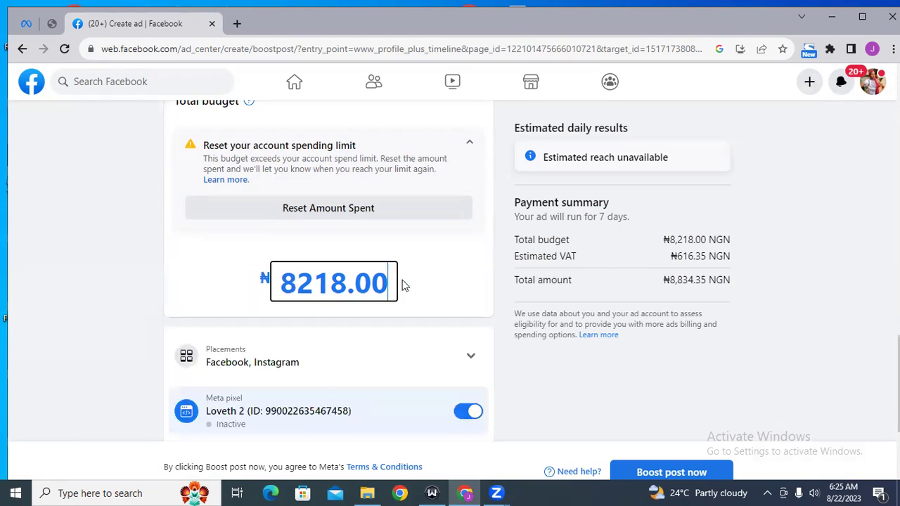
double_click(302, 284)
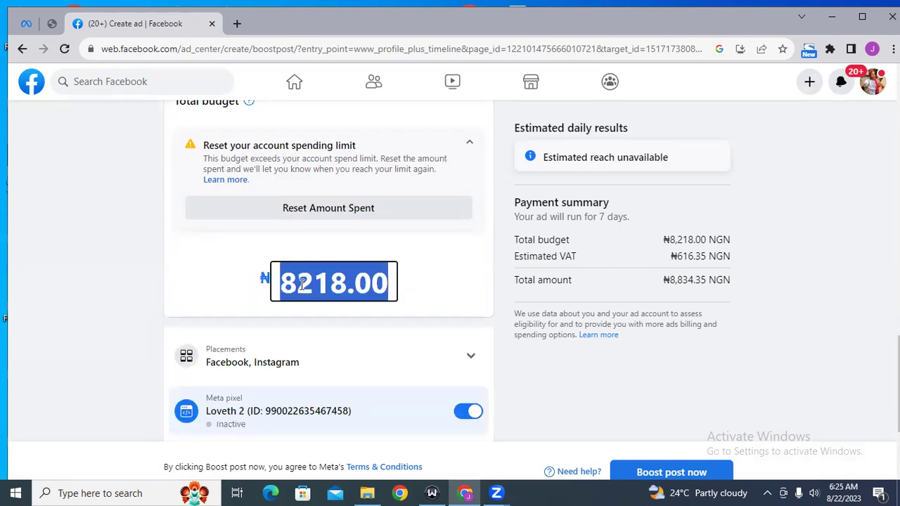
text(1000)
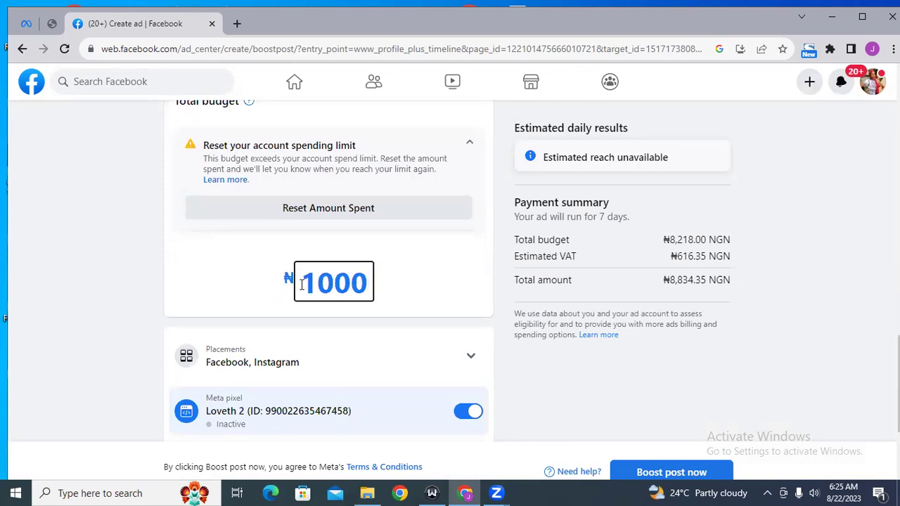
click(391, 330)
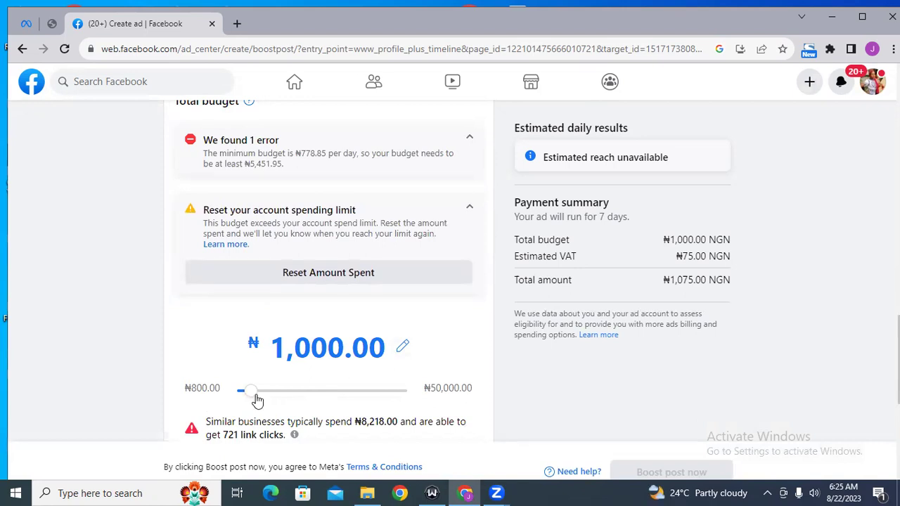
drag(251, 398, 258, 398)
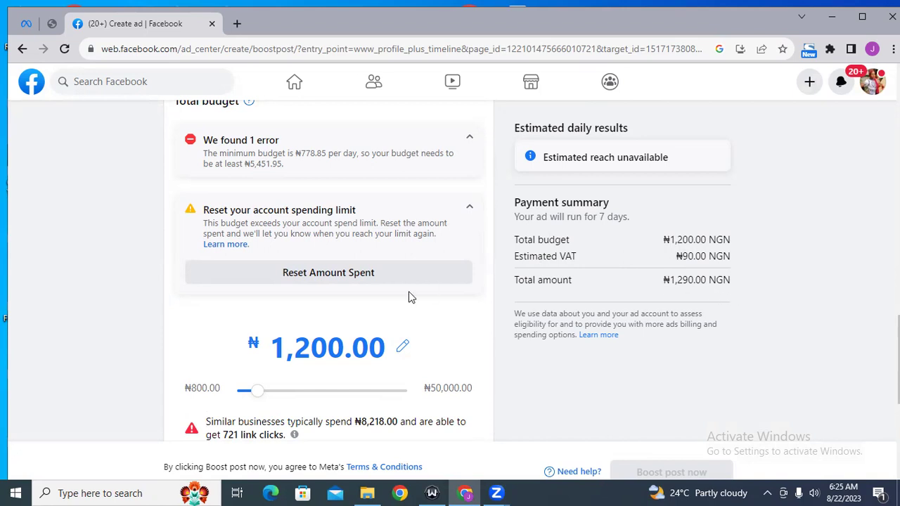
drag(260, 393, 307, 381)
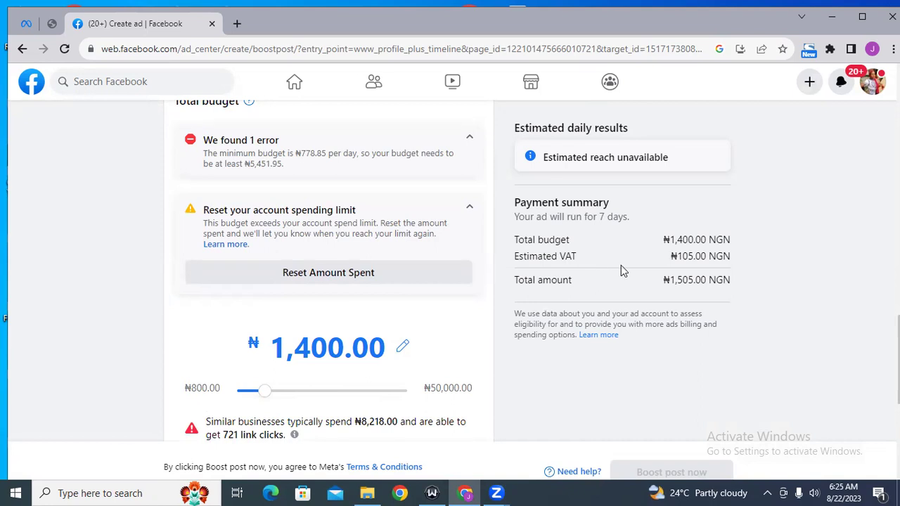
Step: Raise the boost's total budget to ₦2,000 and remove Instagram from the placements so the ad runs on Facebook only
drag(260, 397, 300, 398)
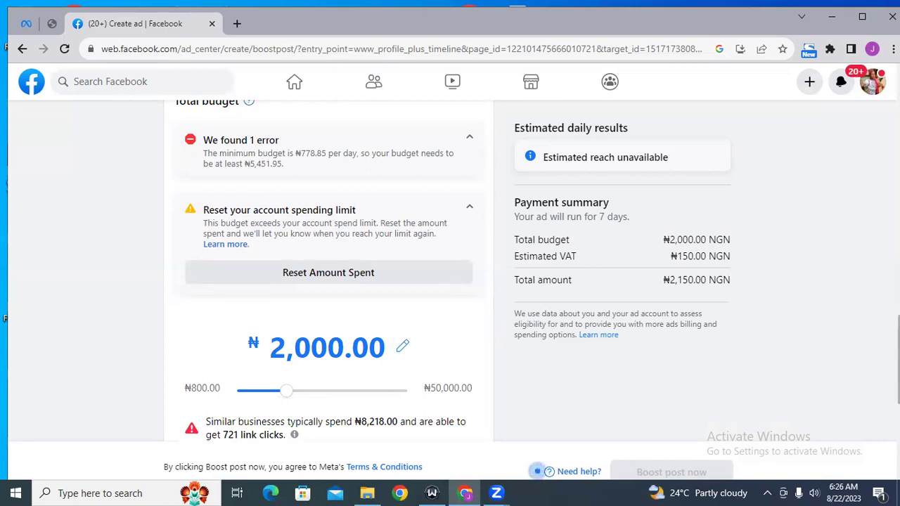
scroll(328, 281, down, 3)
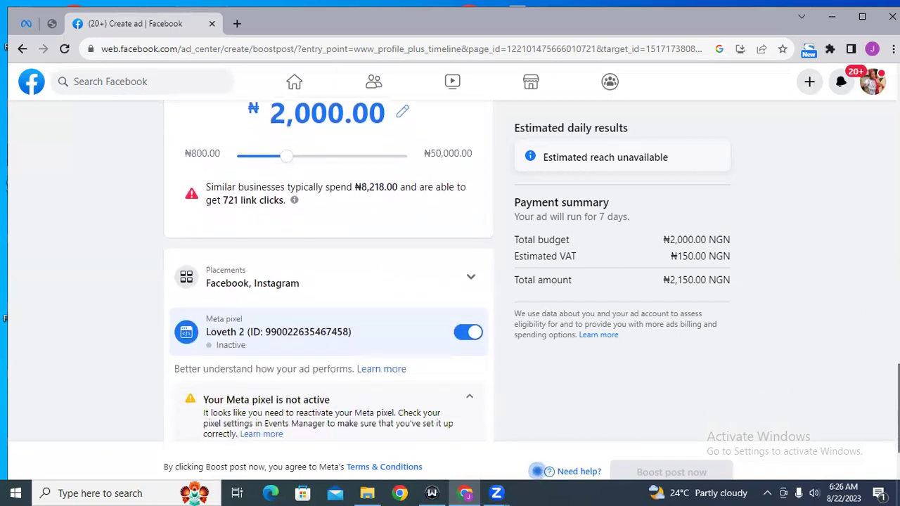
scroll(328, 281, down, 2)
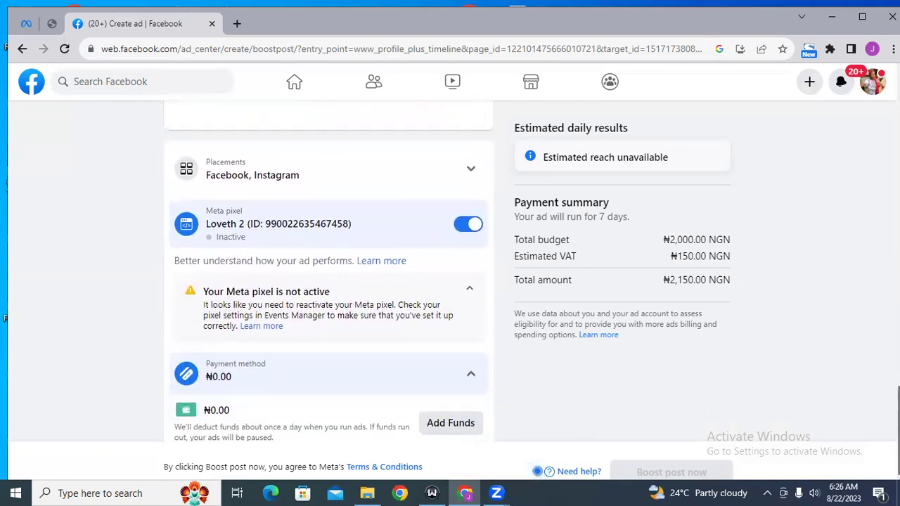
scroll(473, 257, up, 1)
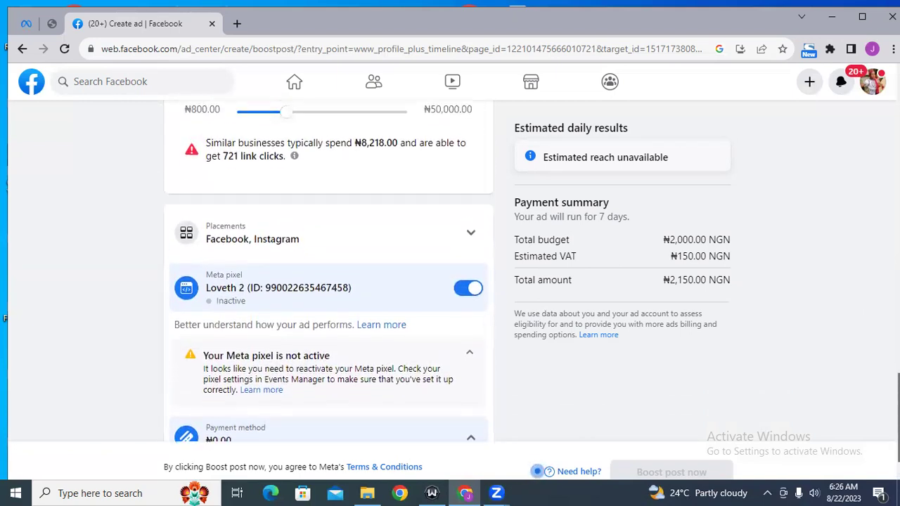
click(472, 246)
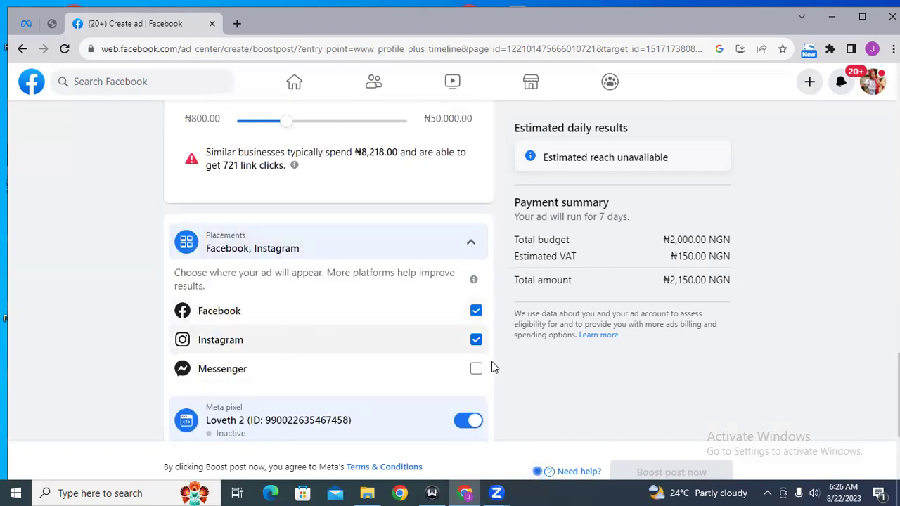
click(476, 340)
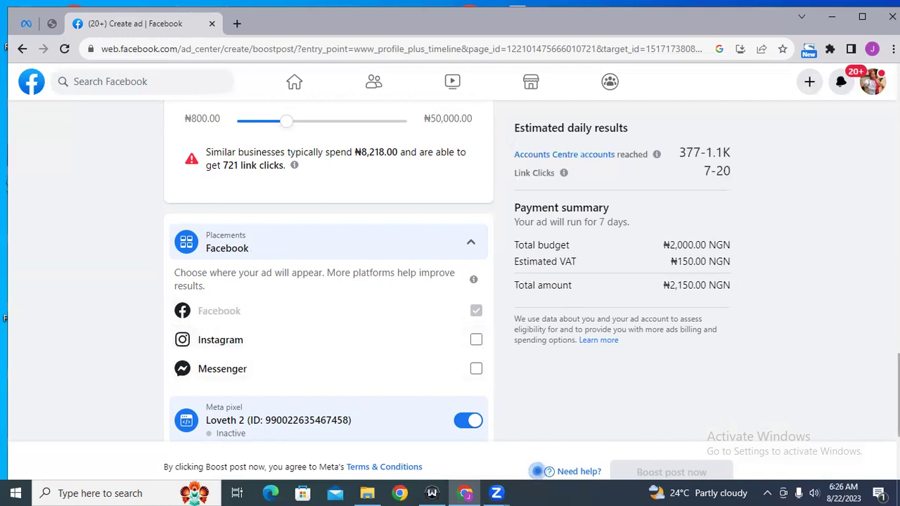
Step: Open the form for adding funds to the boost's payment method and dismiss the low-battery notice
scroll(629, 376, down, 3)
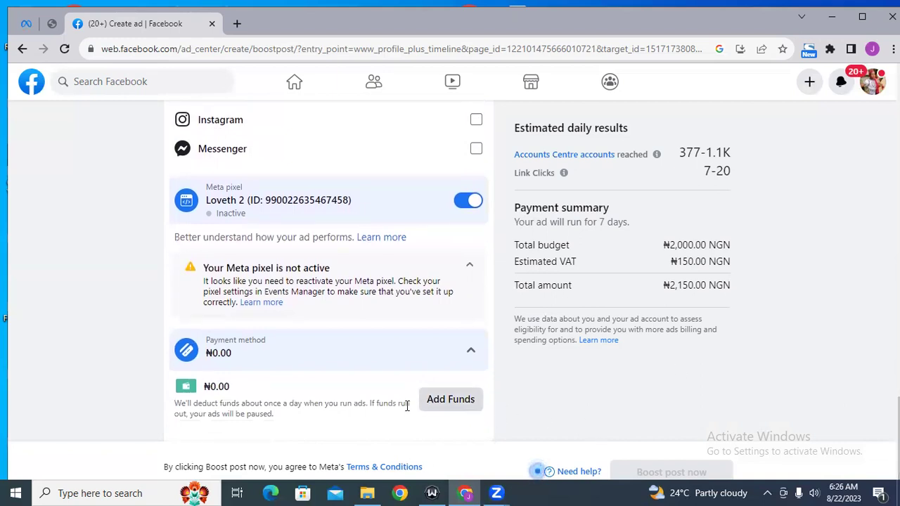
click(449, 400)
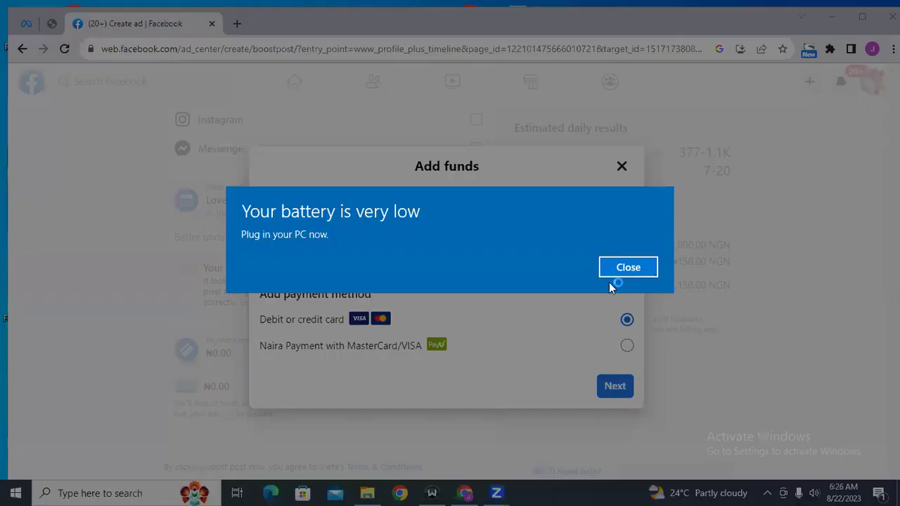
click(633, 267)
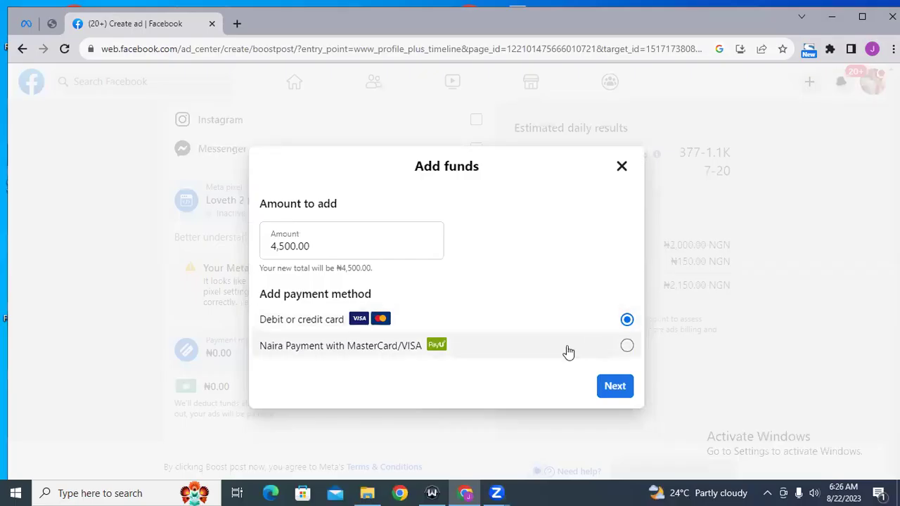